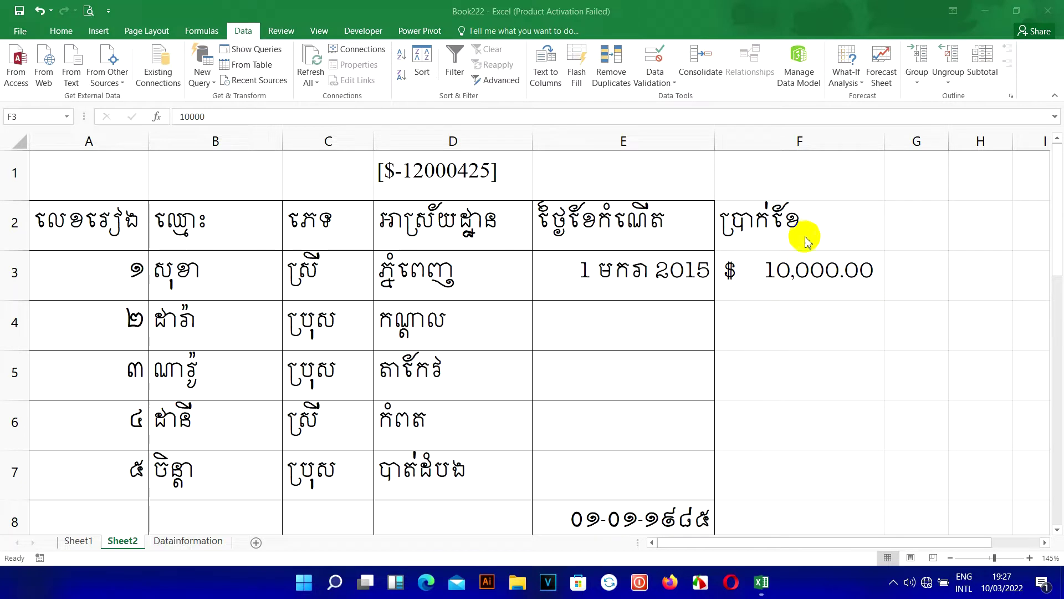
Enter 10000 as the first employee's salary in cell F3
left_click(753, 224)
left_click(762, 281)
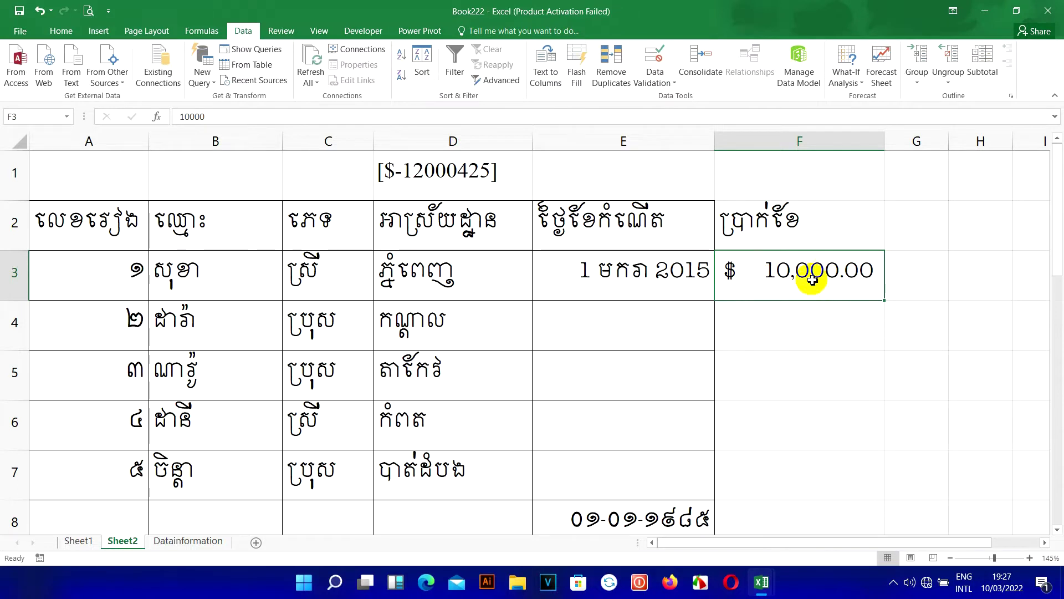
type("1000")
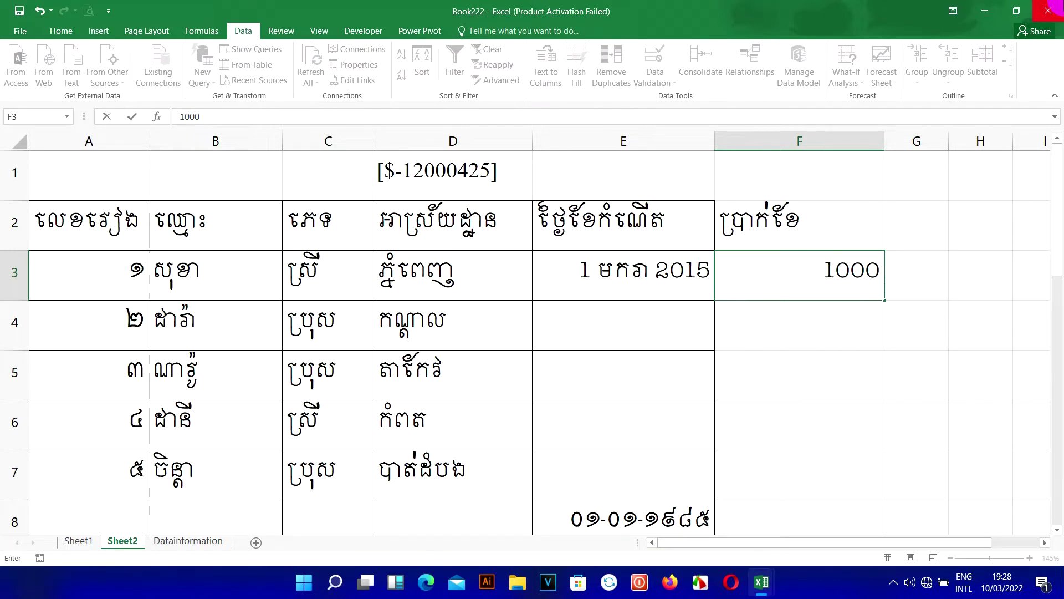
type("9")
key("BackSpace")
type("0")
key("Return")
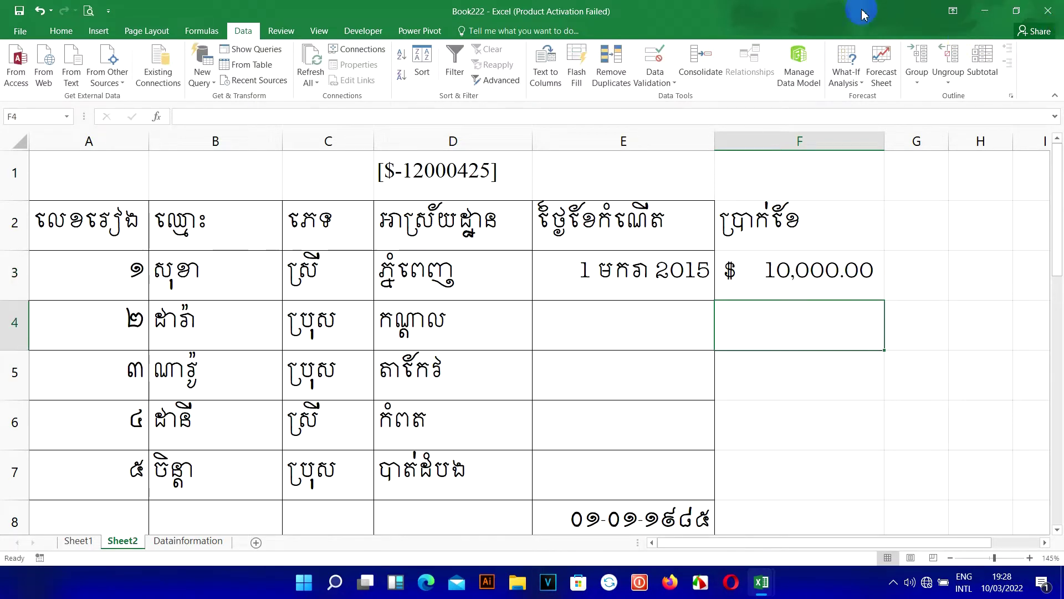
Clear the salary from F3, leaving the cell empty, and bring up the Run box
left_click(833, 268)
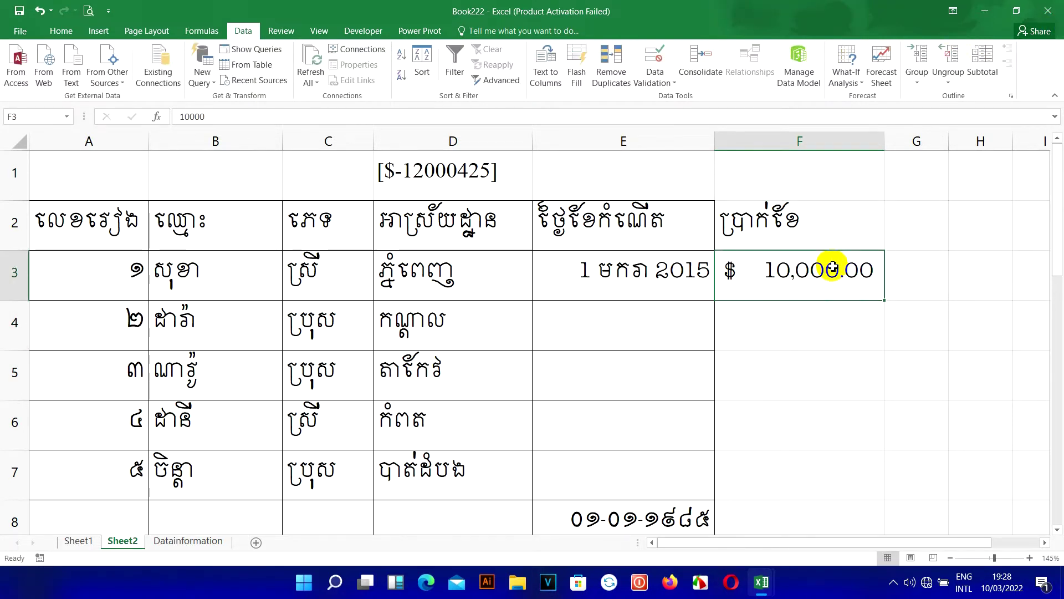
key("Delete")
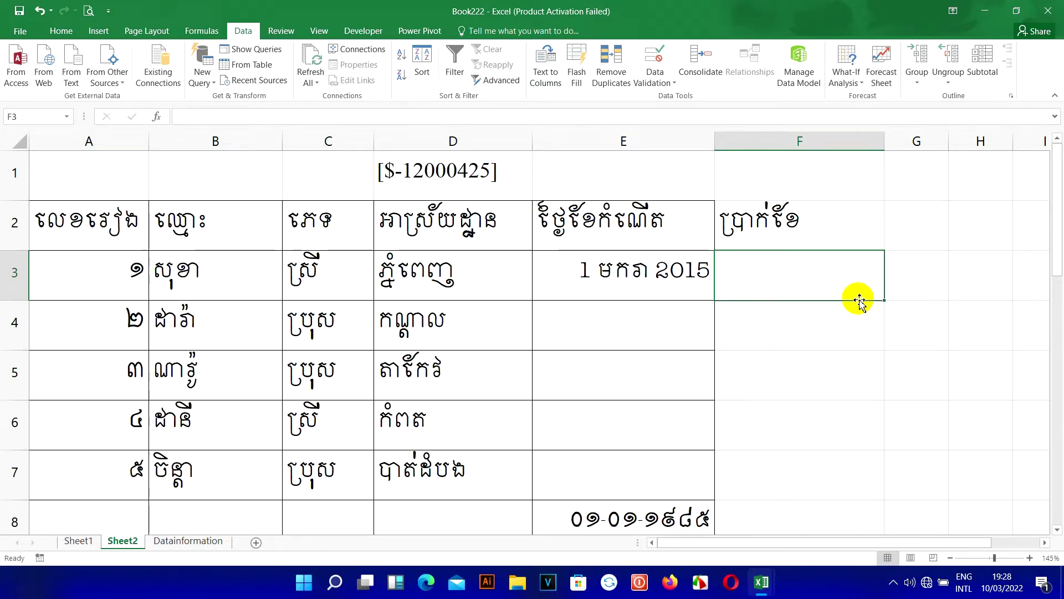
key("super+r")
Launch Notepad, write reanits.com in it, then close it without saving
type("No")
type("ad")
key("Return")
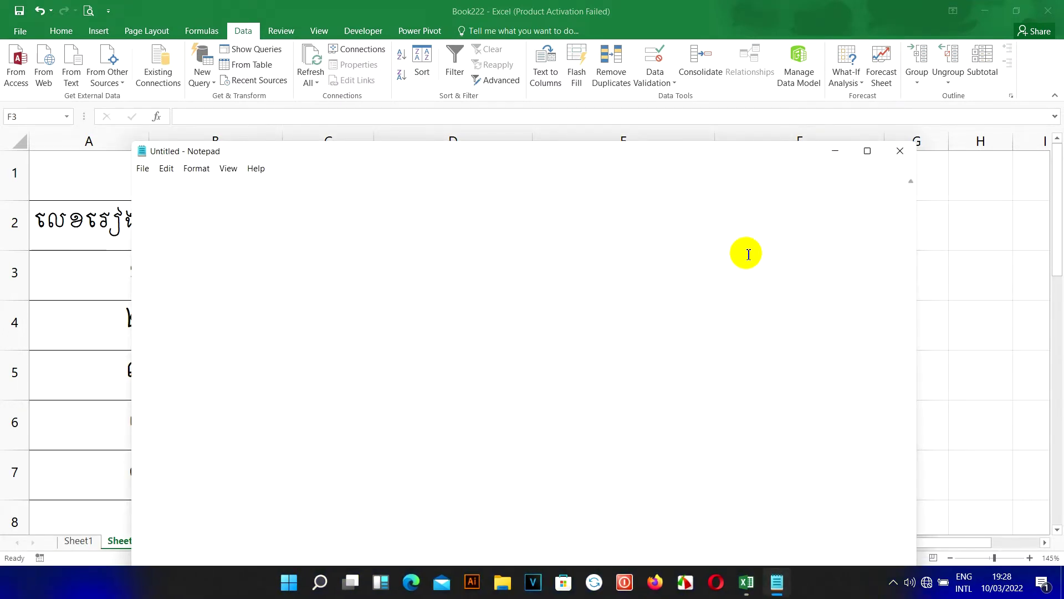
type("reanit")
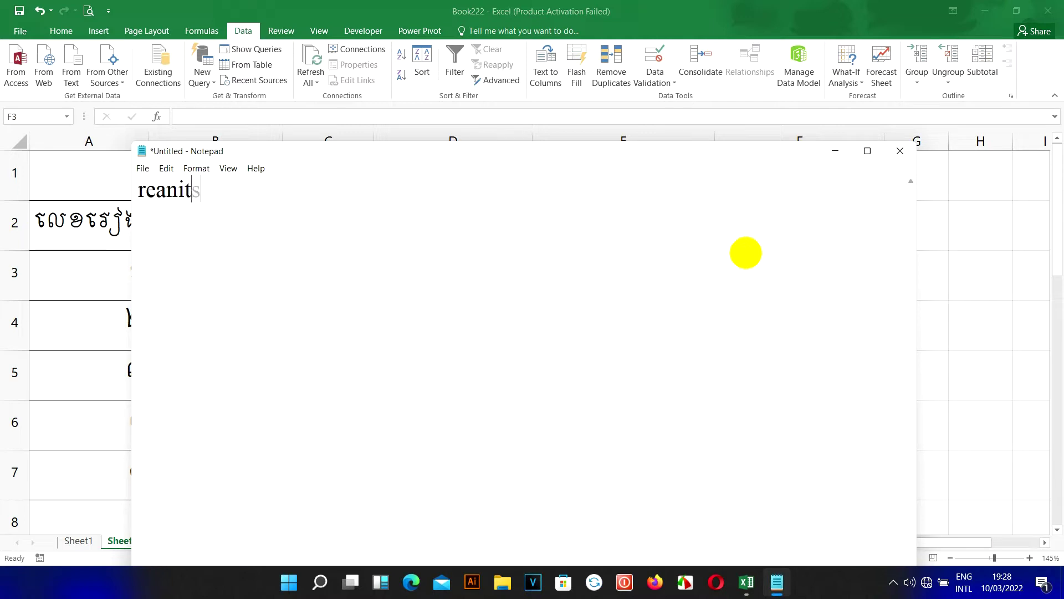
type("s.com")
left_click_drag(304, 190, 10, 197)
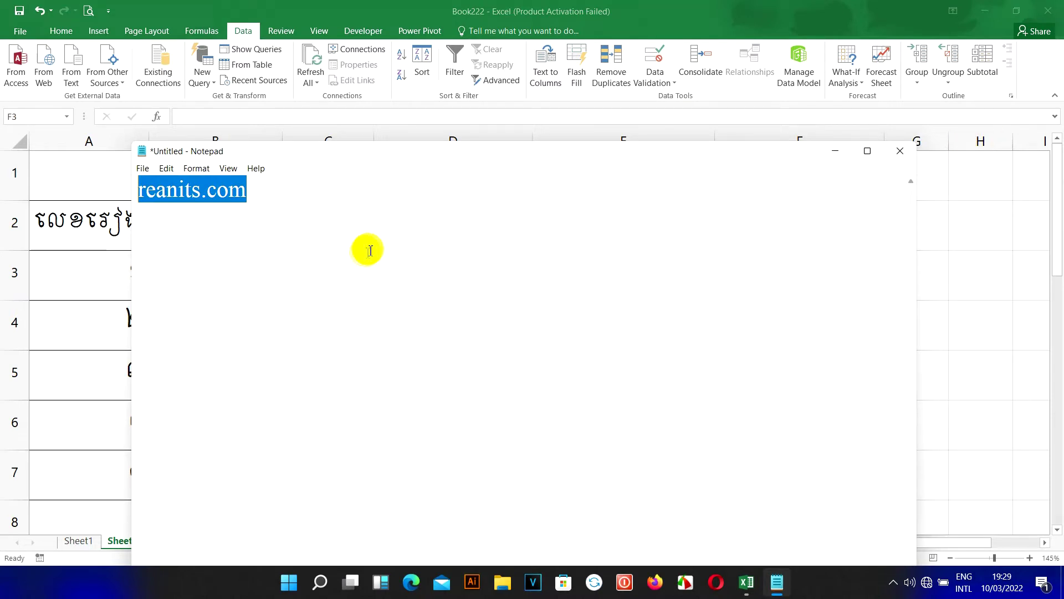
left_click(900, 153)
left_click(558, 292)
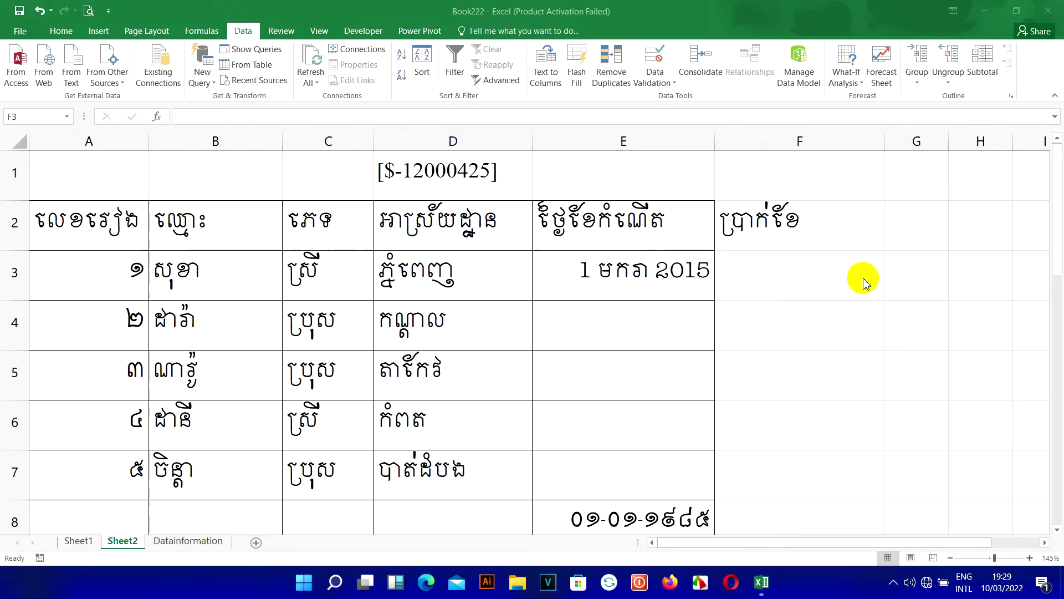
Drag-select the salary cells down column F starting from F3
left_click(779, 288)
left_click_drag(779, 289, 784, 478)
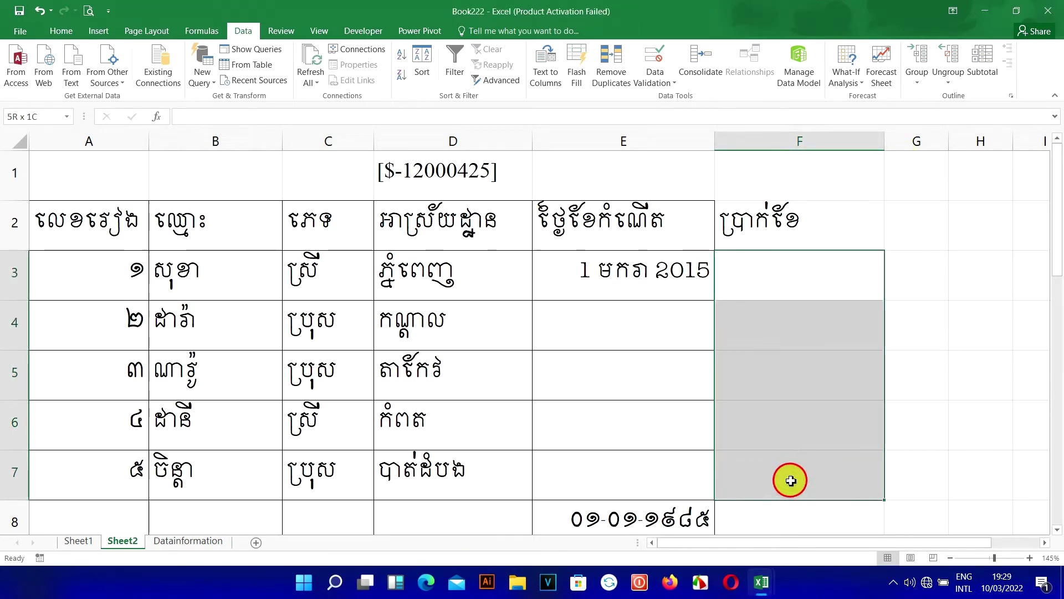
left_click_drag(787, 344, 783, 536)
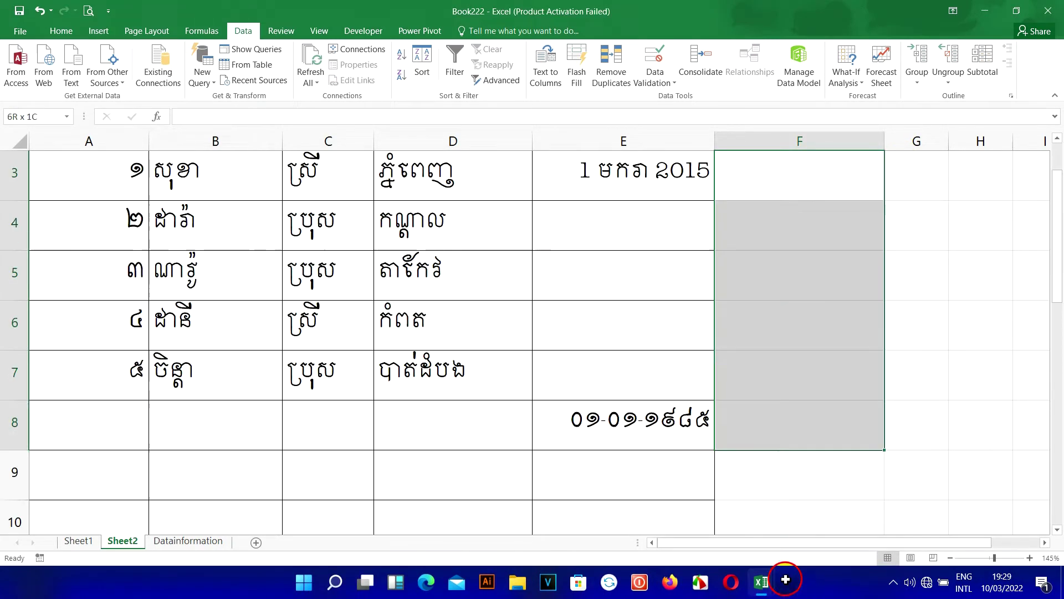
left_click_drag(783, 536, 785, 445)
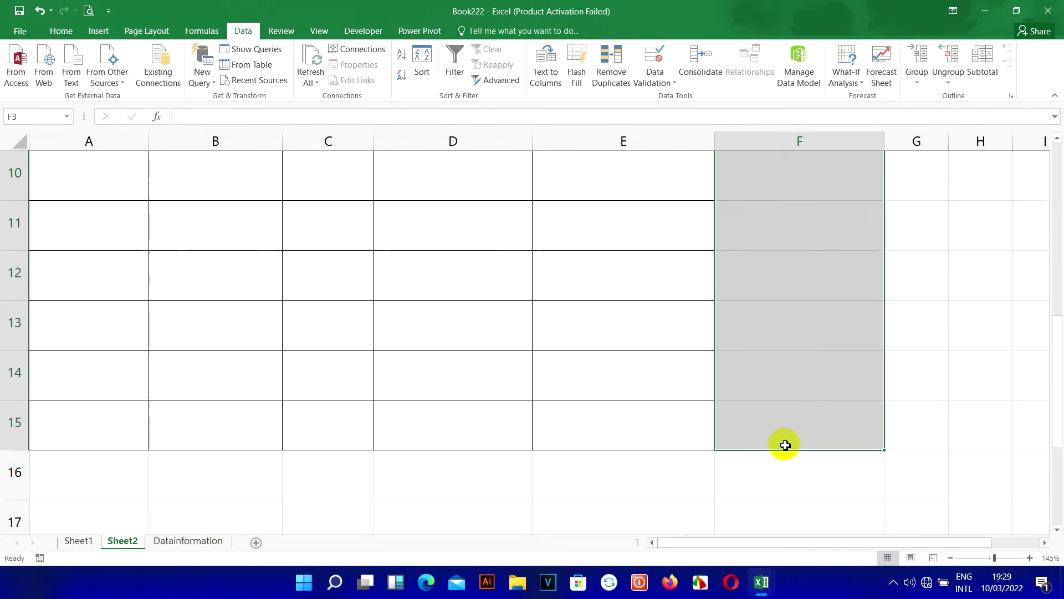
scroll(785, 445, "up", 3)
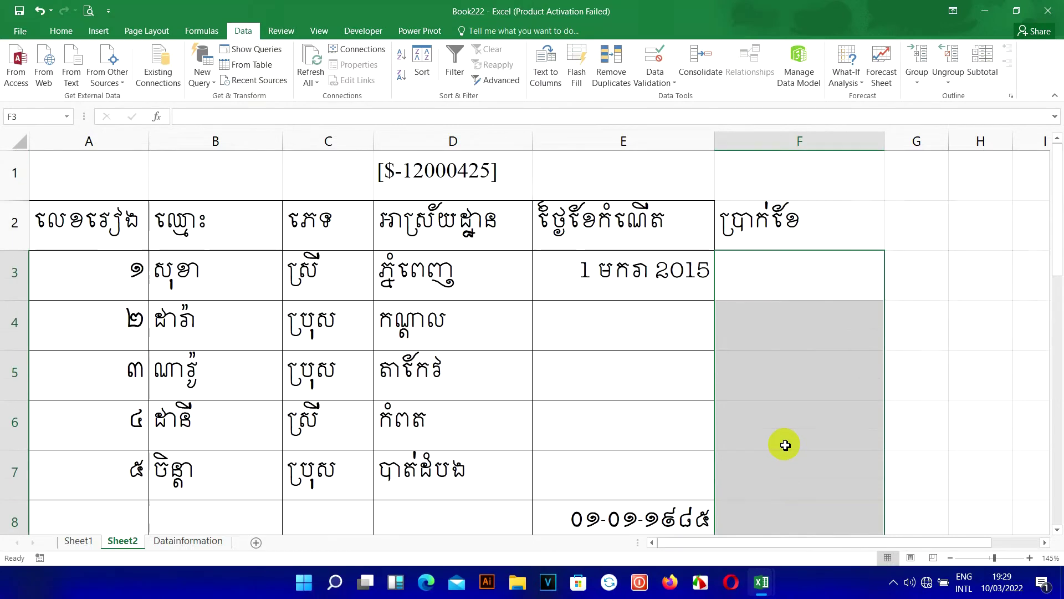
Enter test salaries 1300 and then 10000 in cell F3
left_click(788, 280)
type("1")
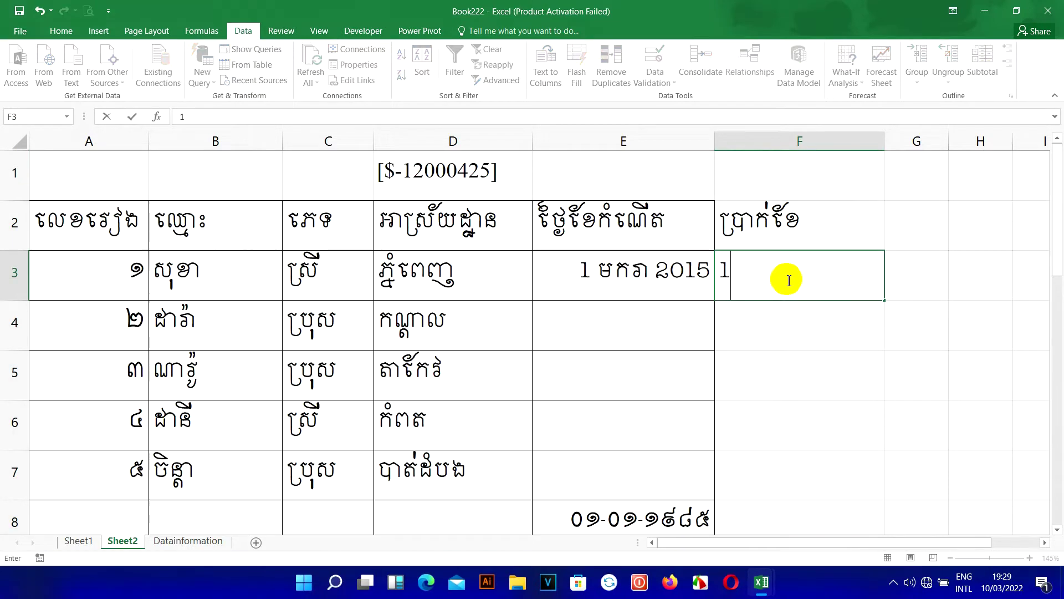
type("300")
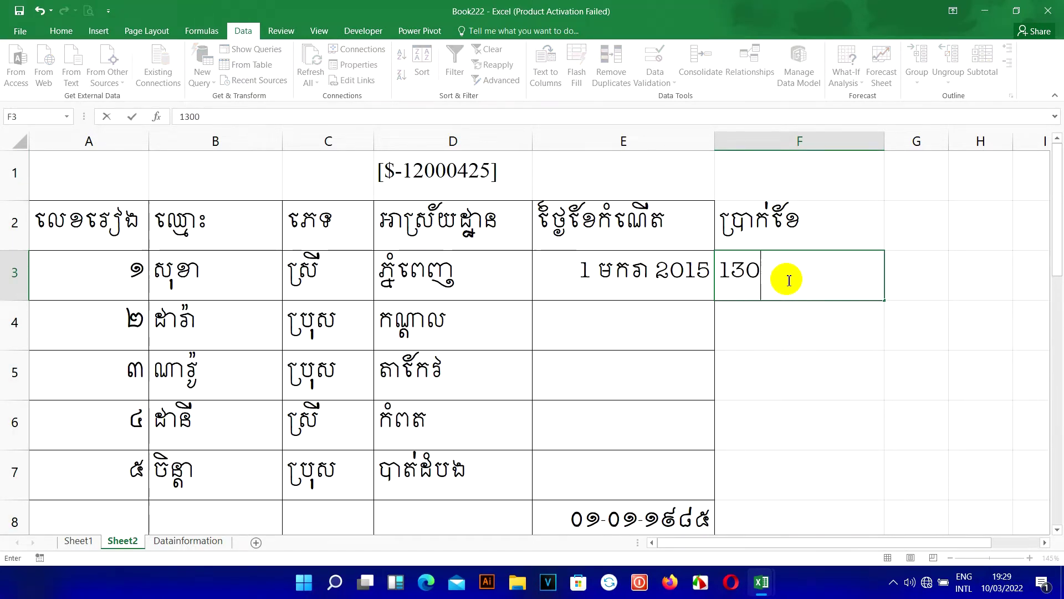
key("Return")
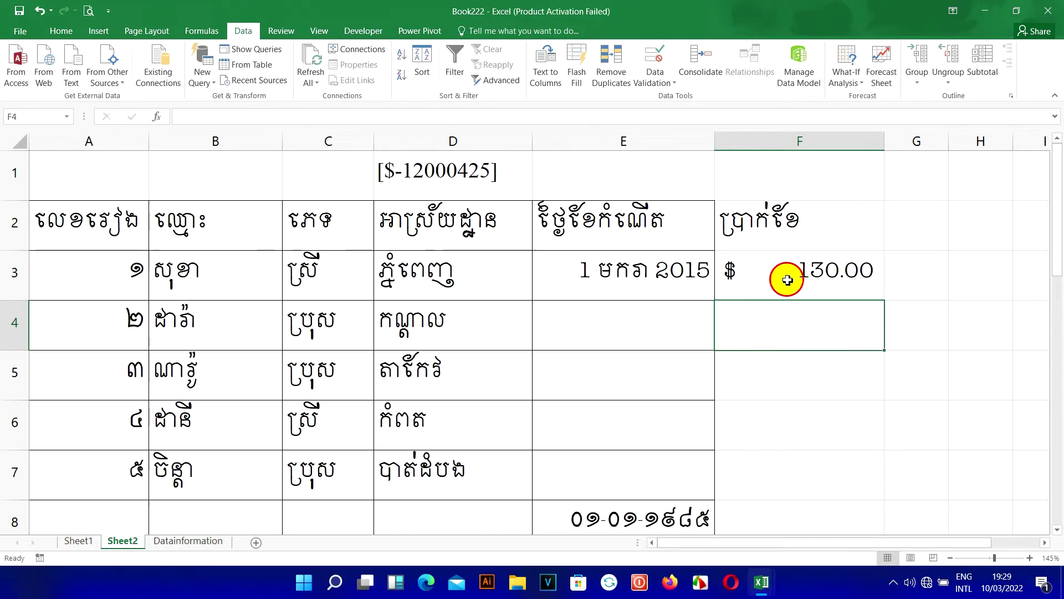
left_click(787, 280)
type("1")
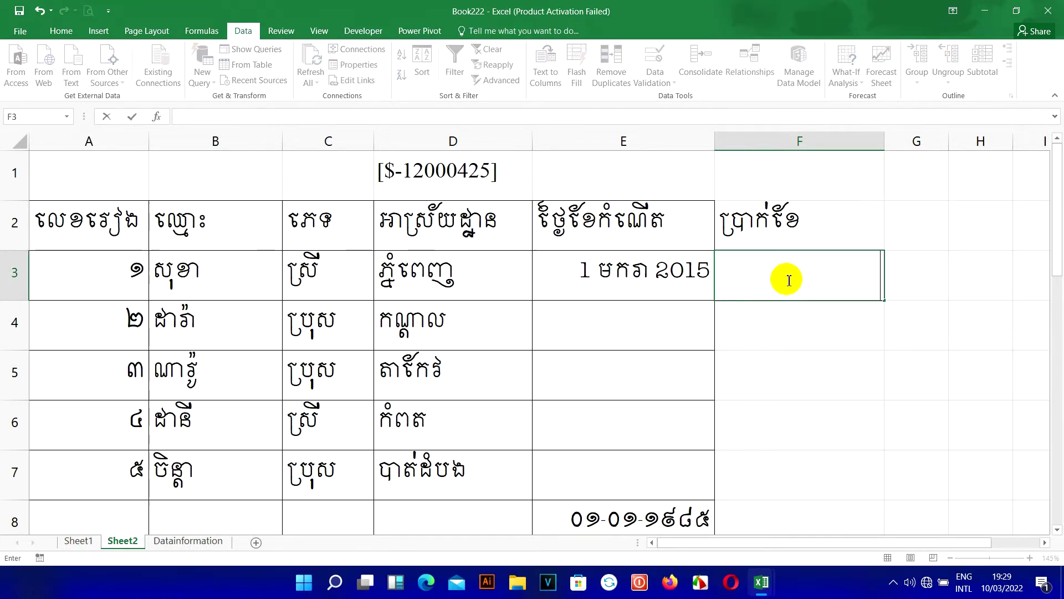
type("10000")
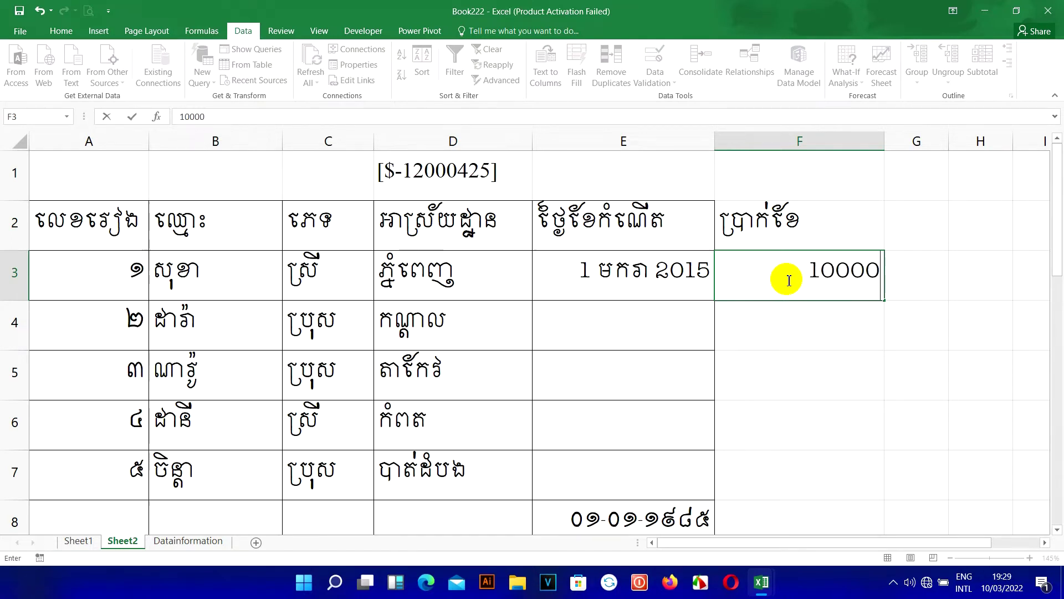
key("Return")
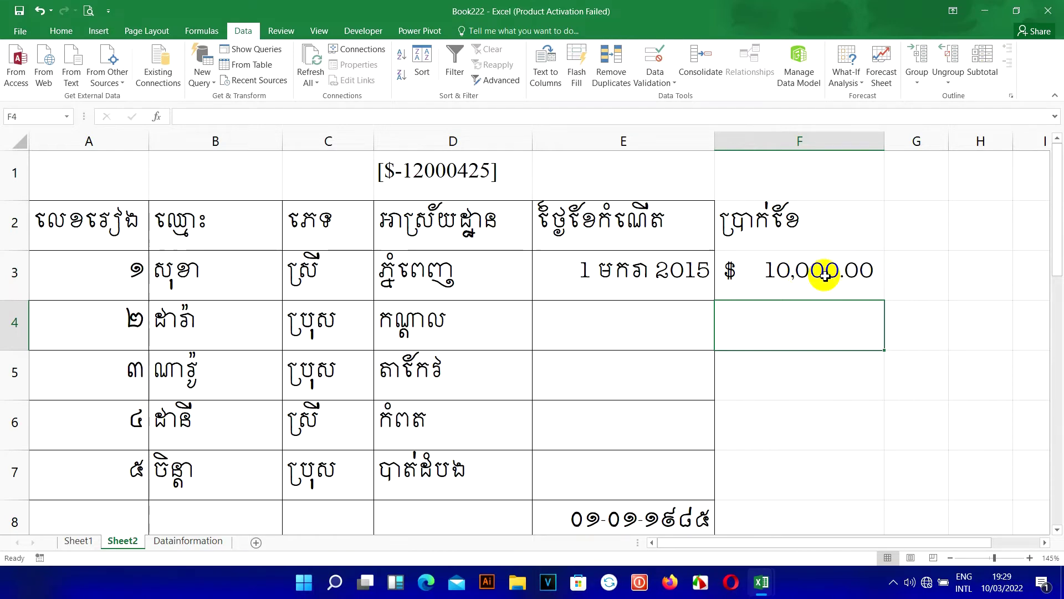
Select the salary cells from F3 down to F15 for the validation rule
mouse_move(825, 275)
left_mouse_down()
mouse_move(810, 595)
mouse_move(808, 500)
left_mouse_up()
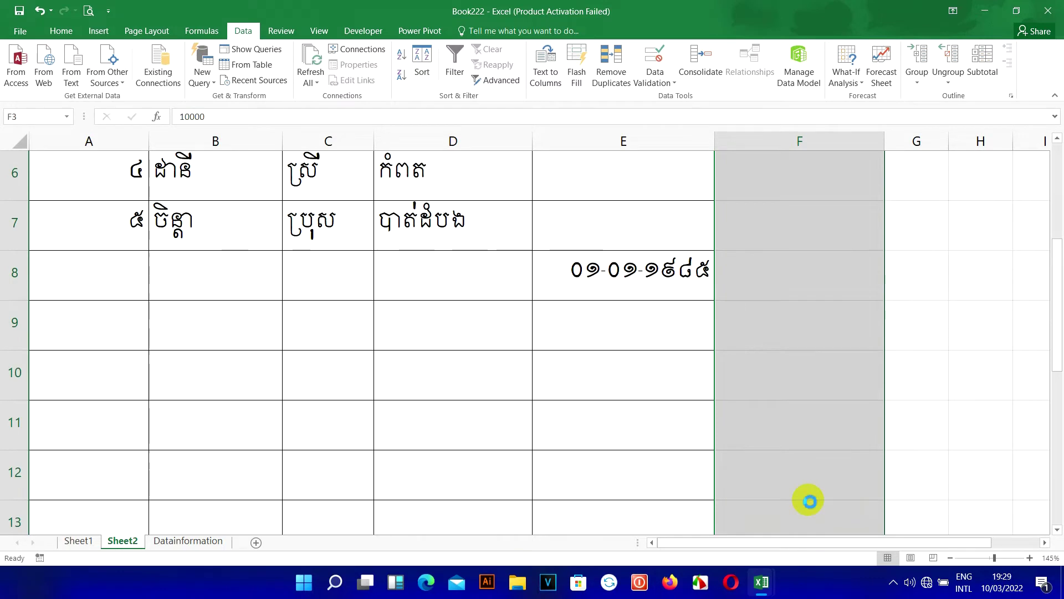
scroll(809, 501, "up", 2)
left_click(772, 289)
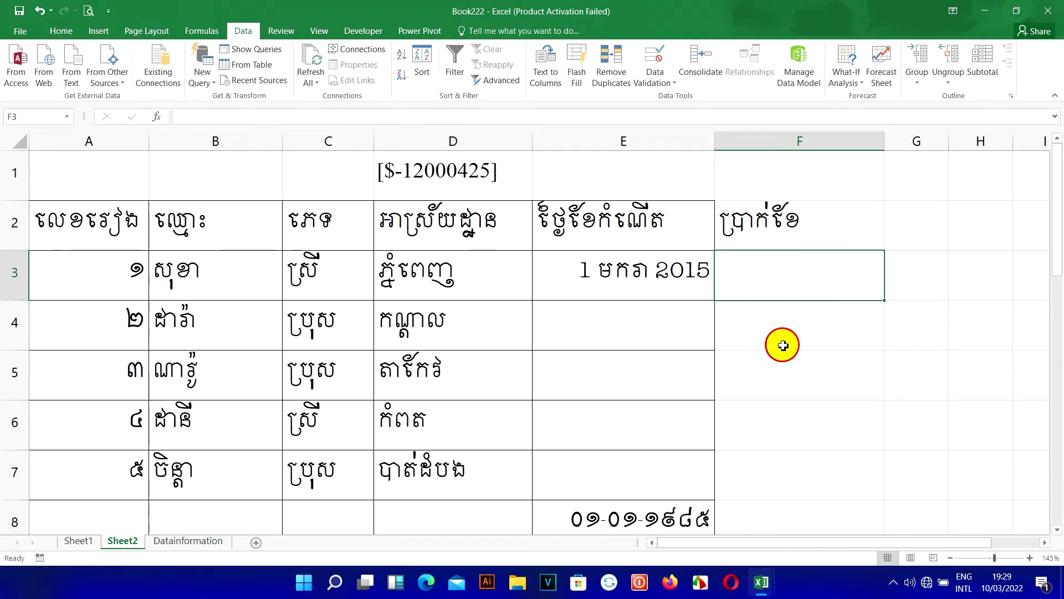
mouse_move(780, 285)
left_mouse_down()
mouse_move(782, 541)
mouse_move(781, 433)
left_mouse_up()
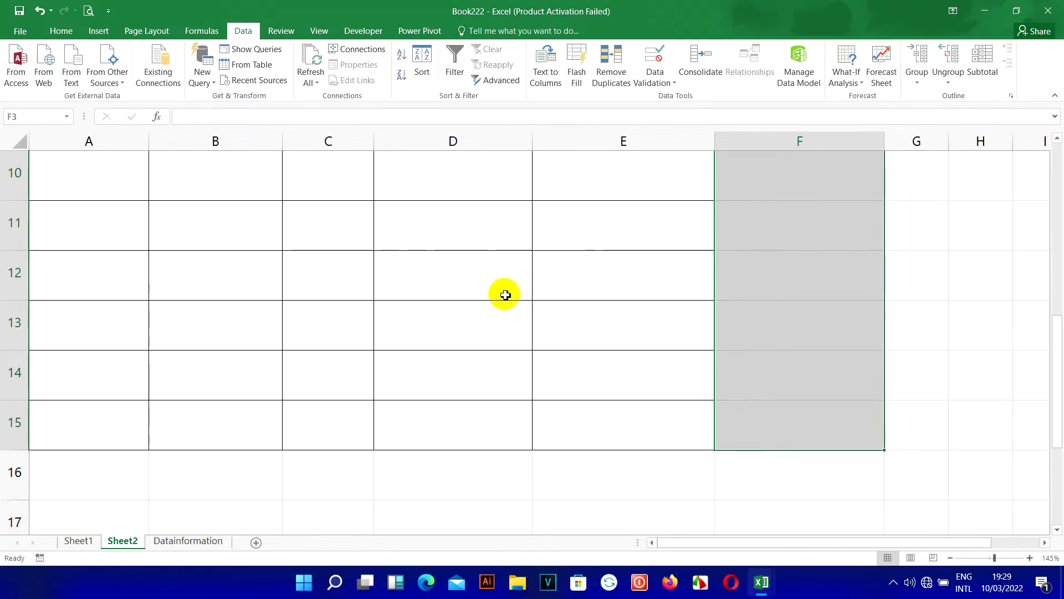
left_click(674, 83)
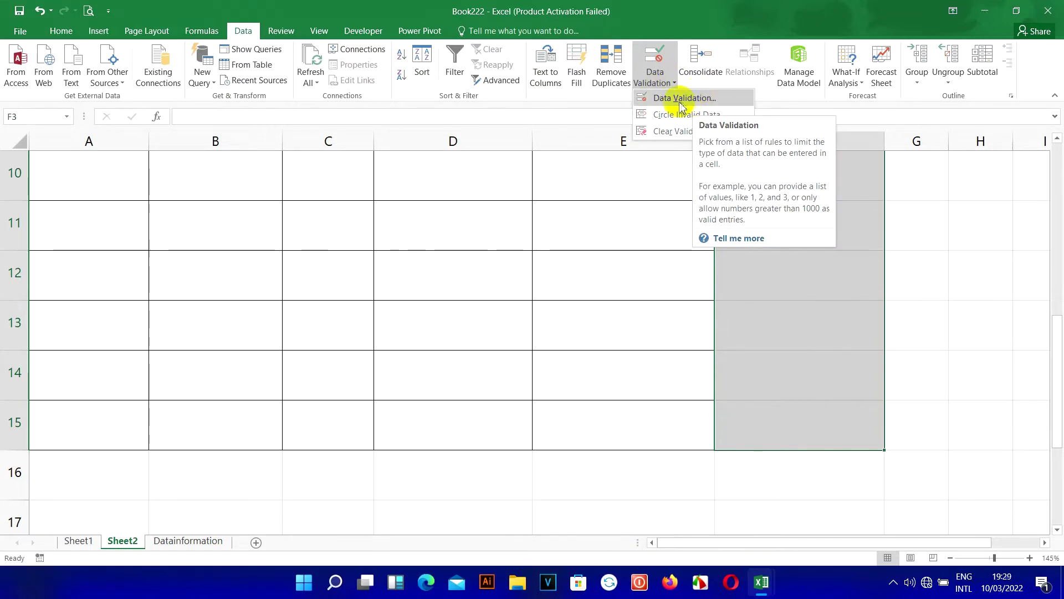
Open Data Validation for the salary cells and choose Text length as the allowed type
left_click(686, 98)
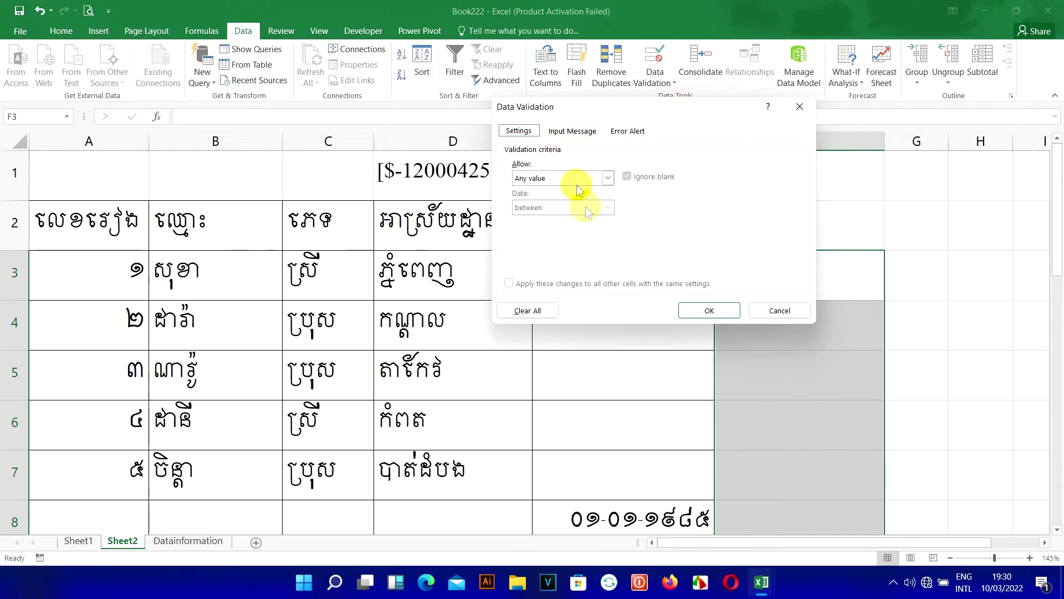
left_click(608, 178)
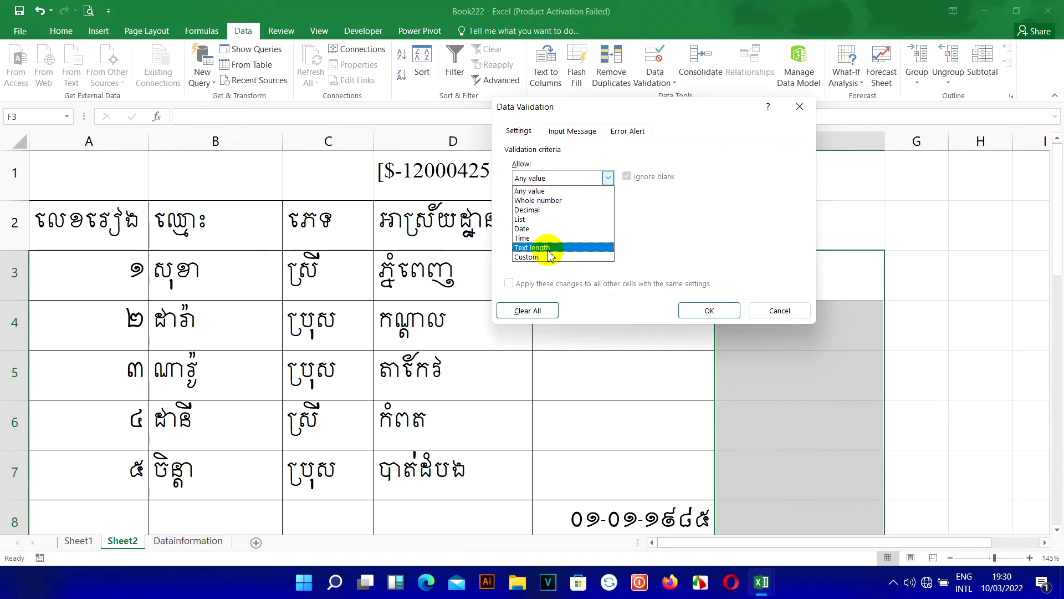
left_click(549, 250)
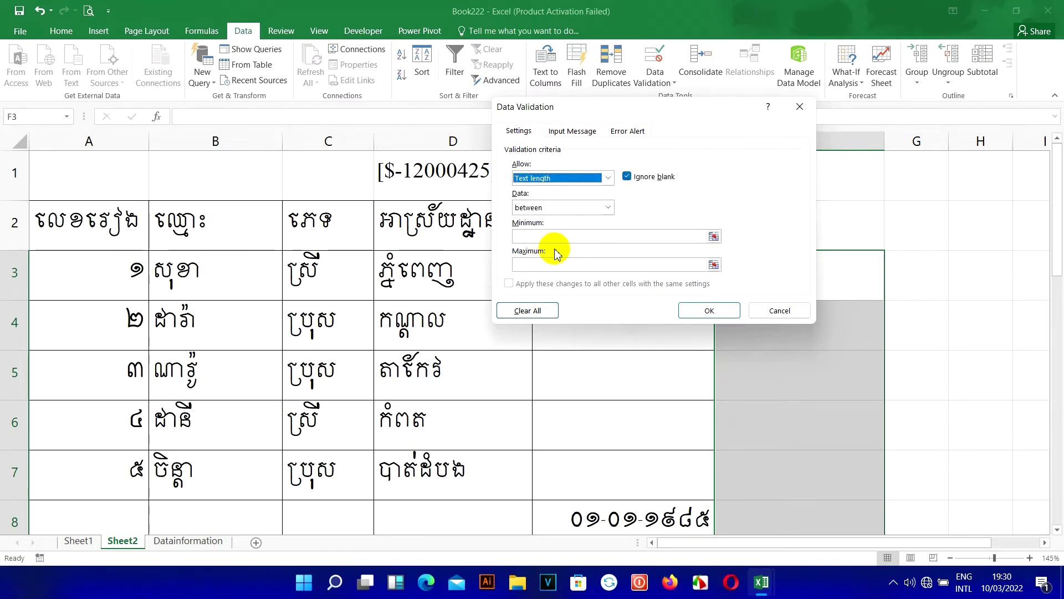
Set the text-length rule to between, with minimum 3 and maximum 4
left_click(560, 241)
type("3")
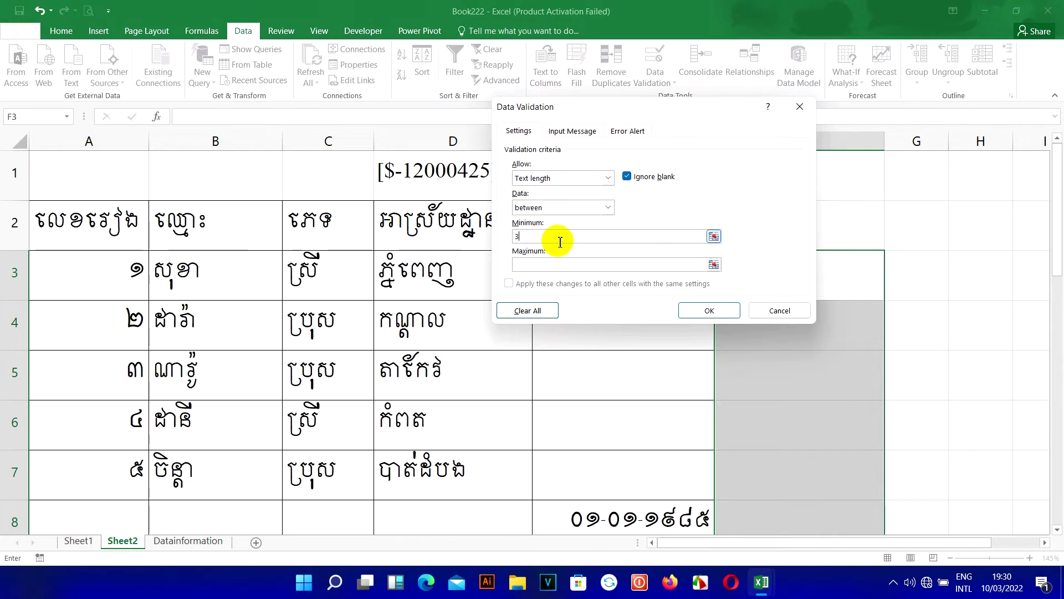
left_click(543, 267)
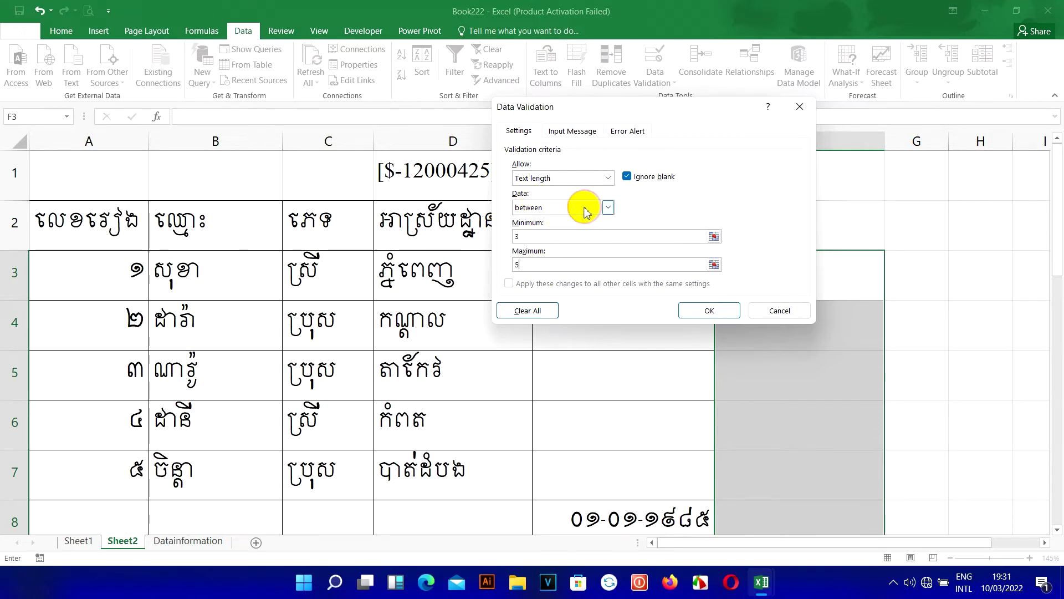
left_click(554, 207)
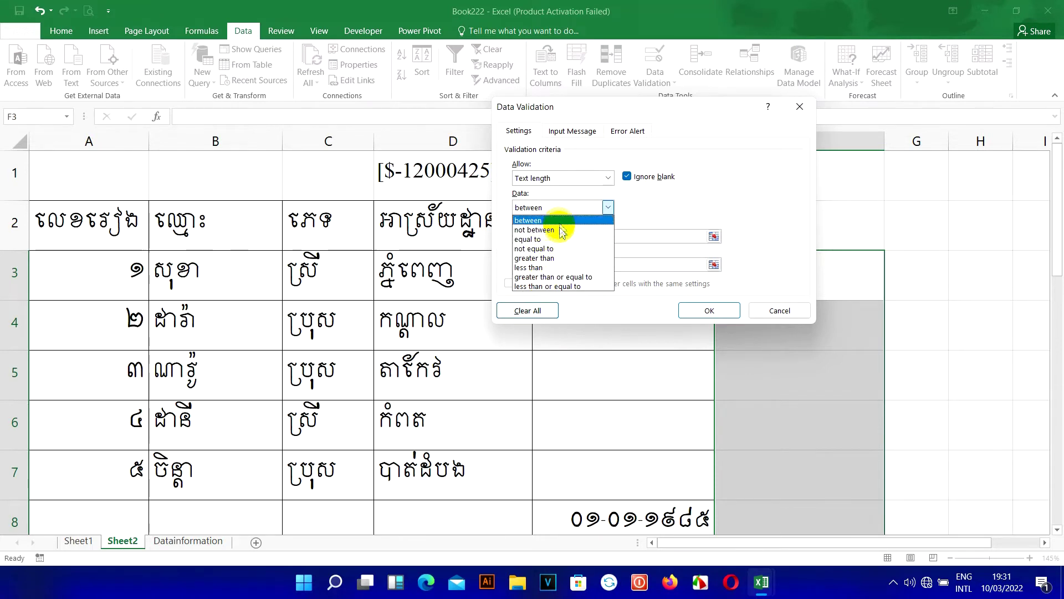
left_click(530, 221)
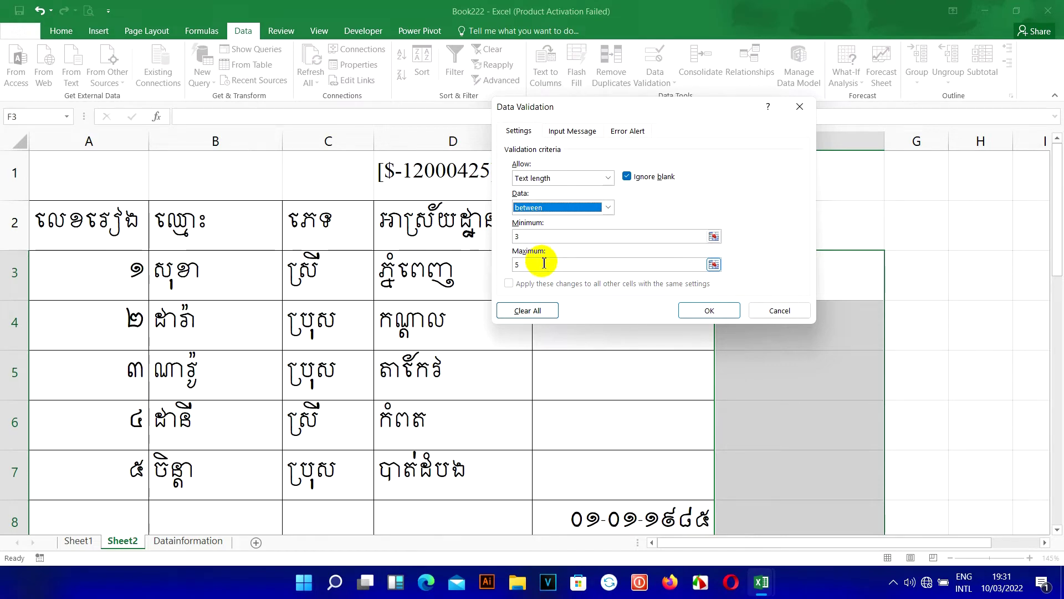
left_click(545, 264)
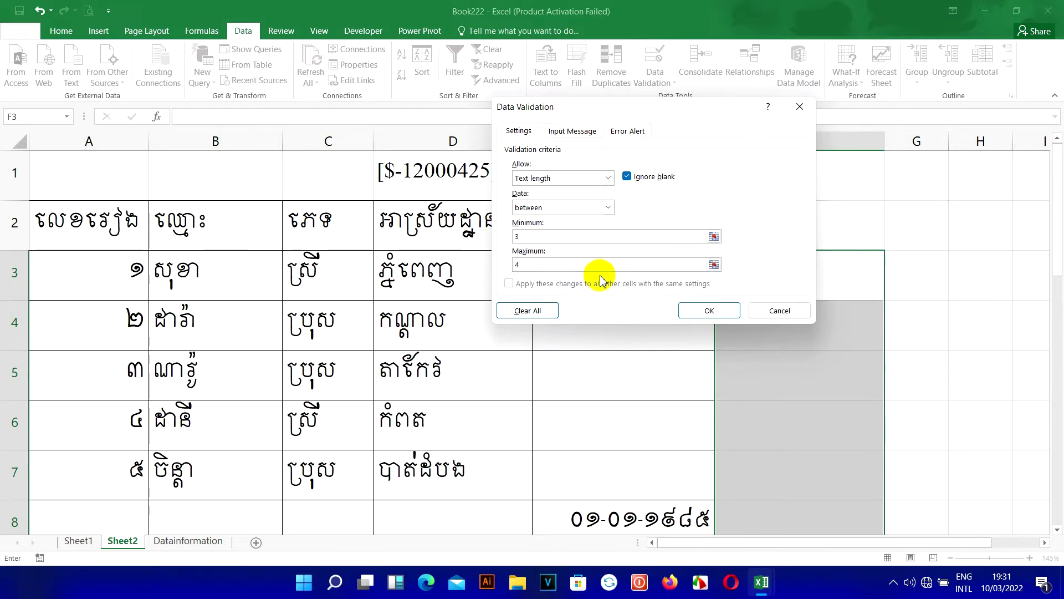
type("4")
left_click(569, 133)
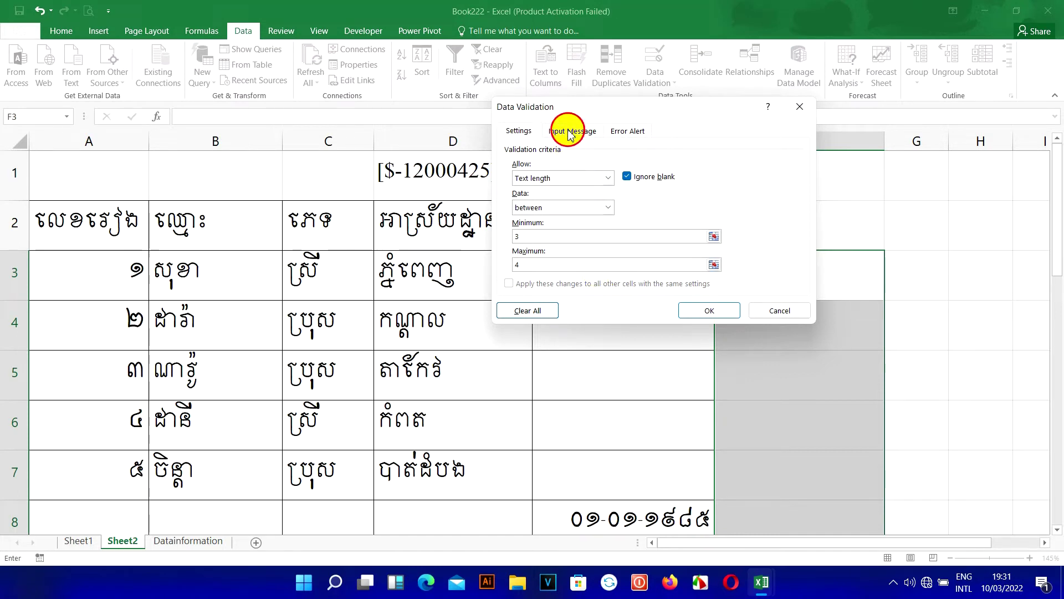
Check the Input Message title field, then move to the Error Alert style options
left_click(553, 195)
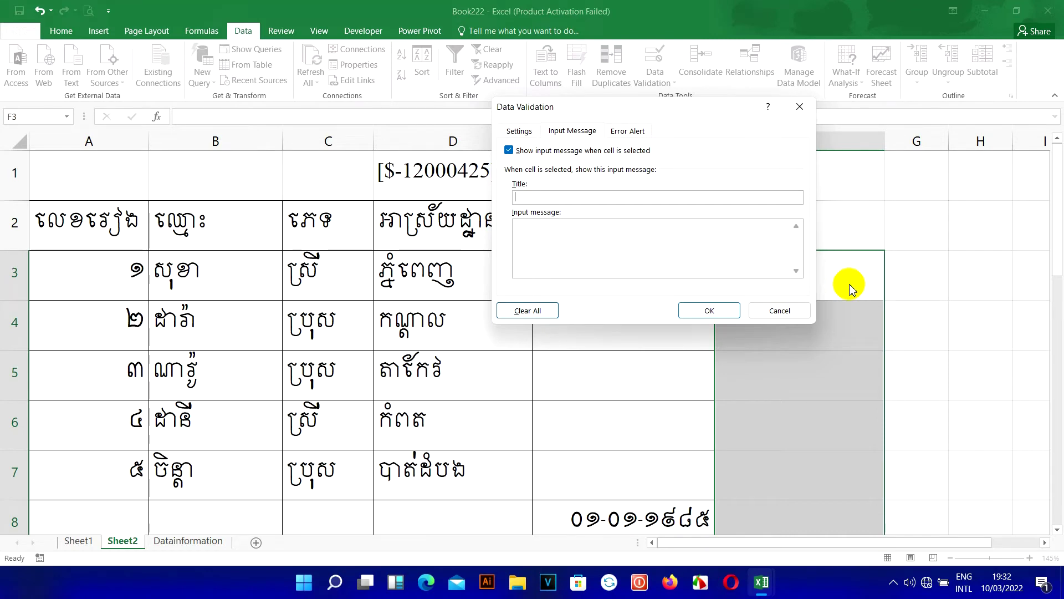
left_click(632, 131)
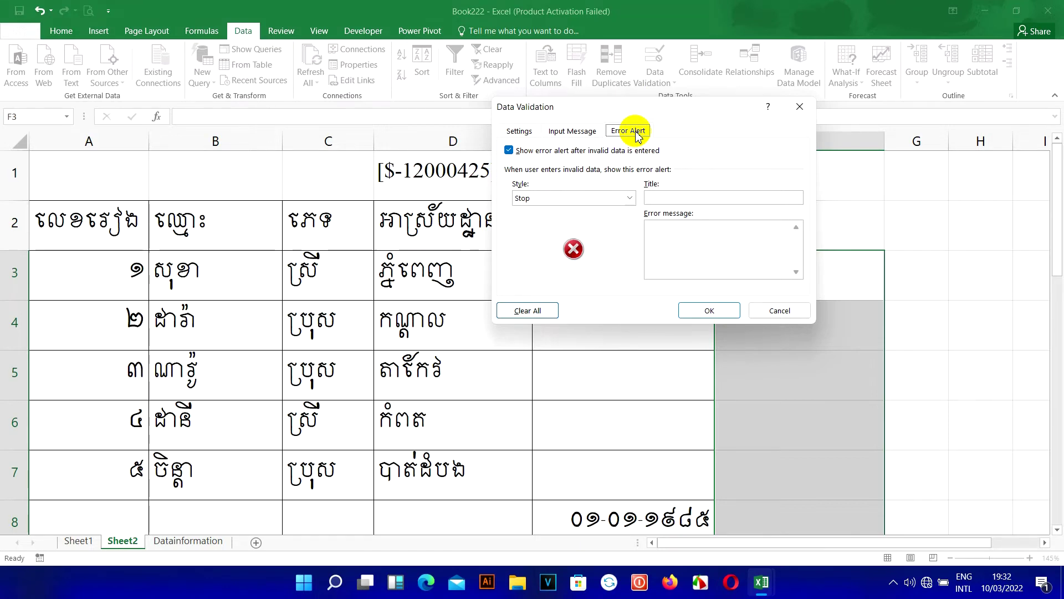
left_click(629, 198)
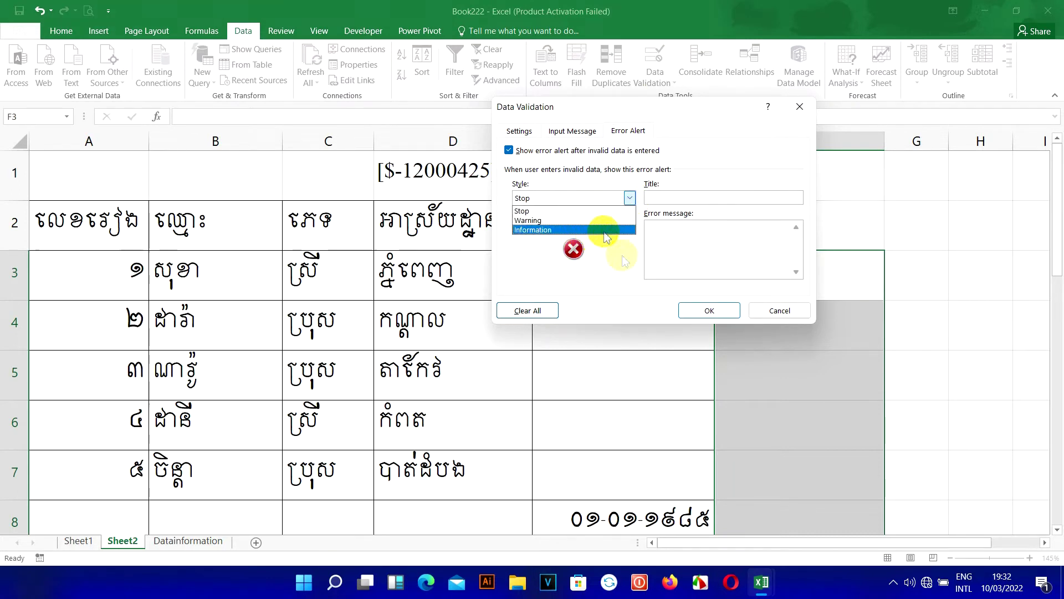
Try the Information and Warning alert styles, then set the style back to Stop
left_click(567, 248)
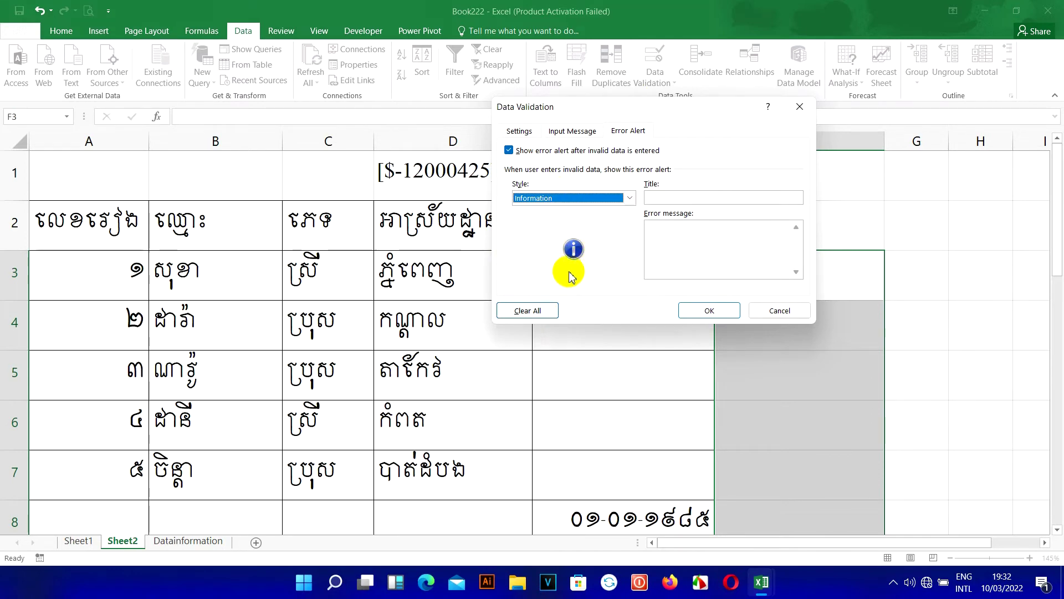
left_click(560, 199)
left_click(552, 220)
left_click(578, 200)
left_click(549, 208)
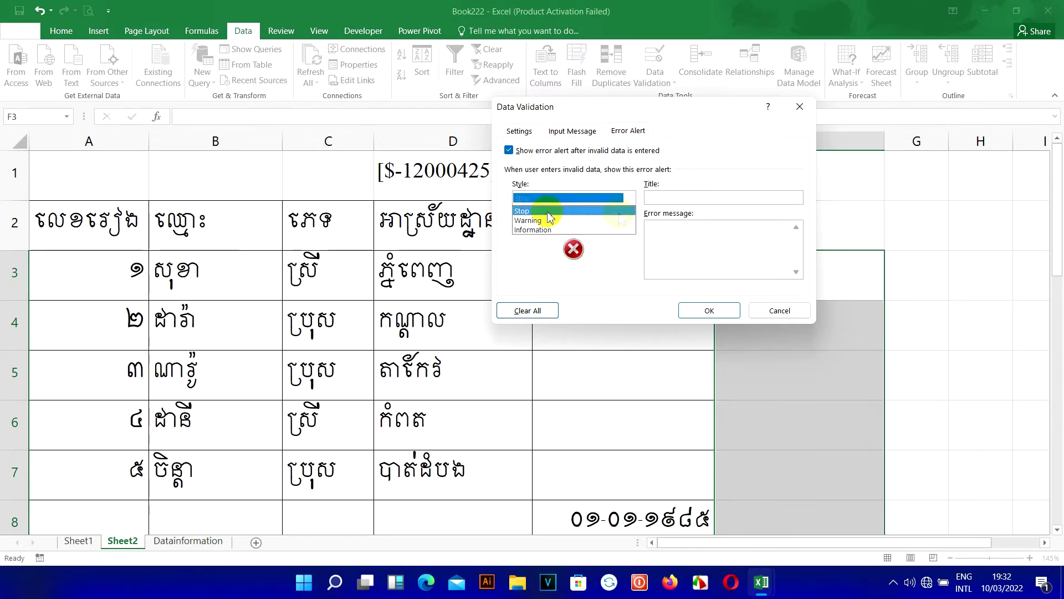
Enter the alert title 'ប្រាក់ខែ' and a Khmer error message giving the 100–1000 salary range
left_click(676, 198)
left_click(671, 225)
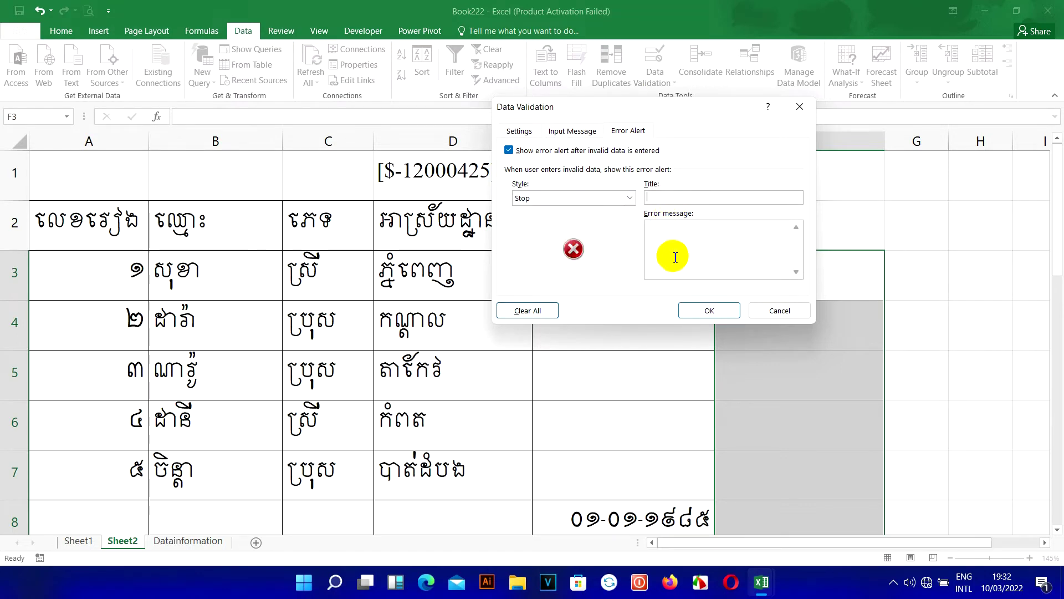
key("alt+shift")
type("សូមបញ្ចូលប្រាក")
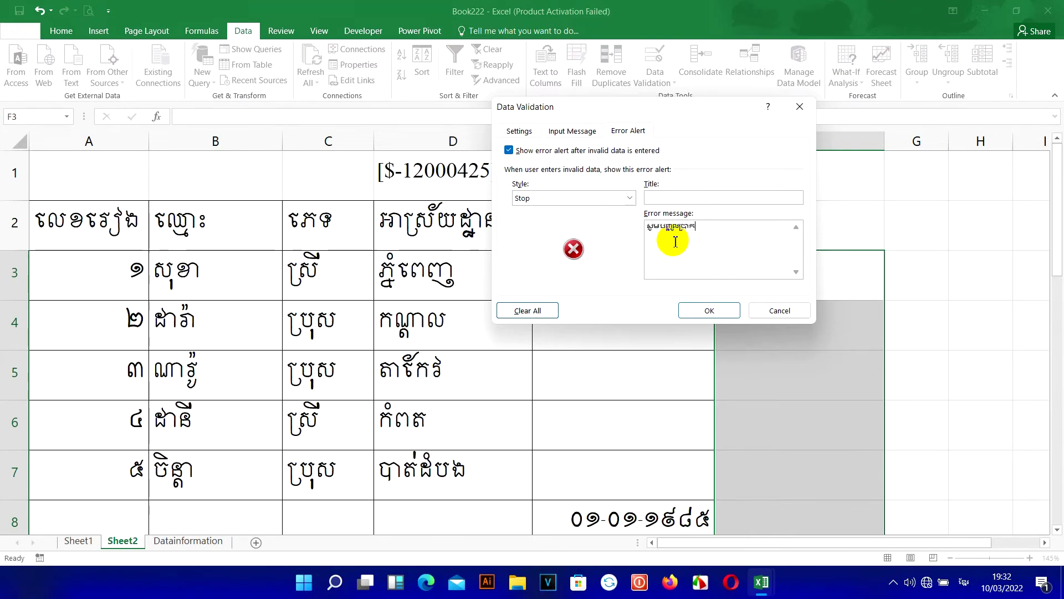
key("BackSpace")
key("BackSpace")
type("បុគ្គលិកចាប់ពី")
type("១០០ឡើងទៅ ")
type("ស្លាត់ដល់១")
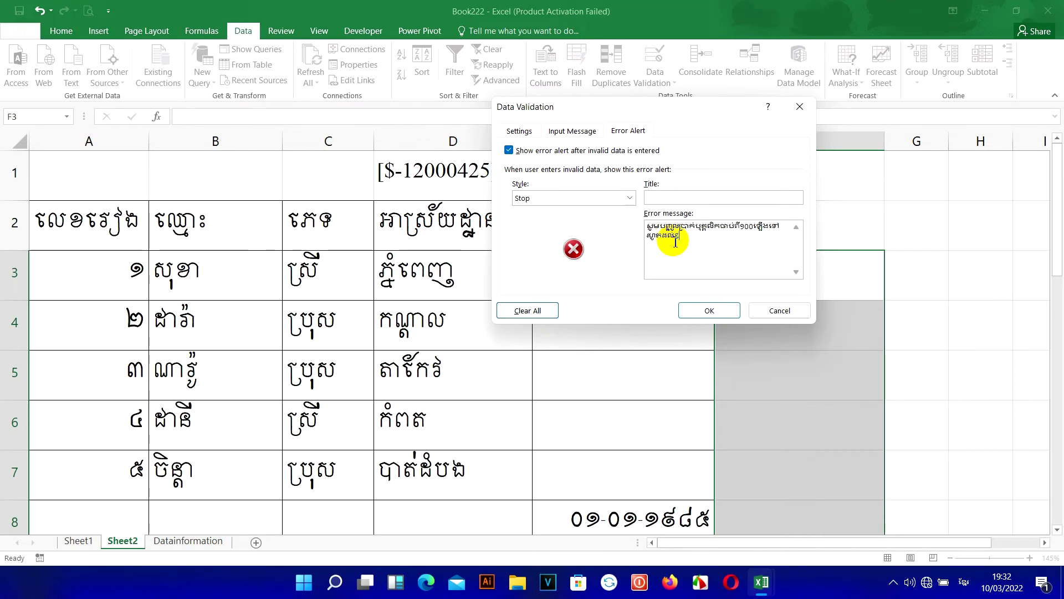
type("០០០")
left_click(694, 195)
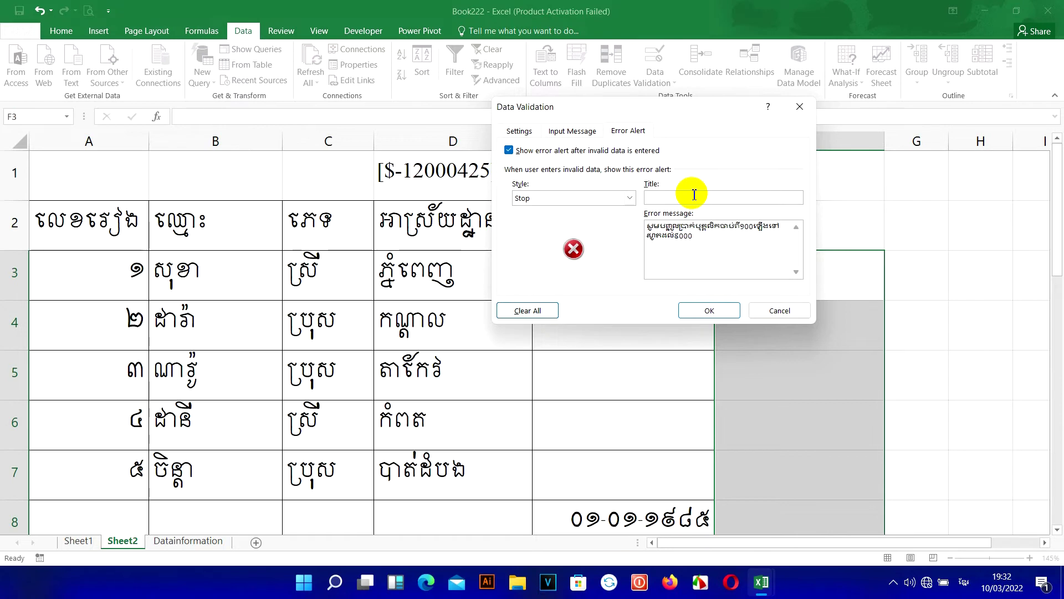
type("ប្រាក់ខែ")
left_click(517, 130)
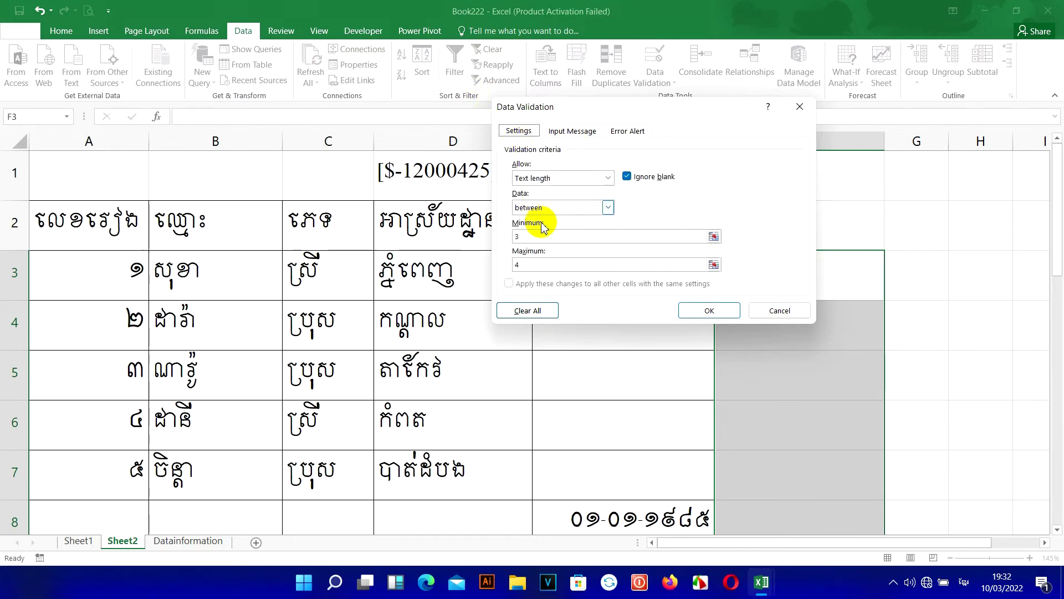
Apply the rule and test F3 with ១ and ២, both rejected by the Stop alert
left_click(709, 310)
type("១")
key("Return")
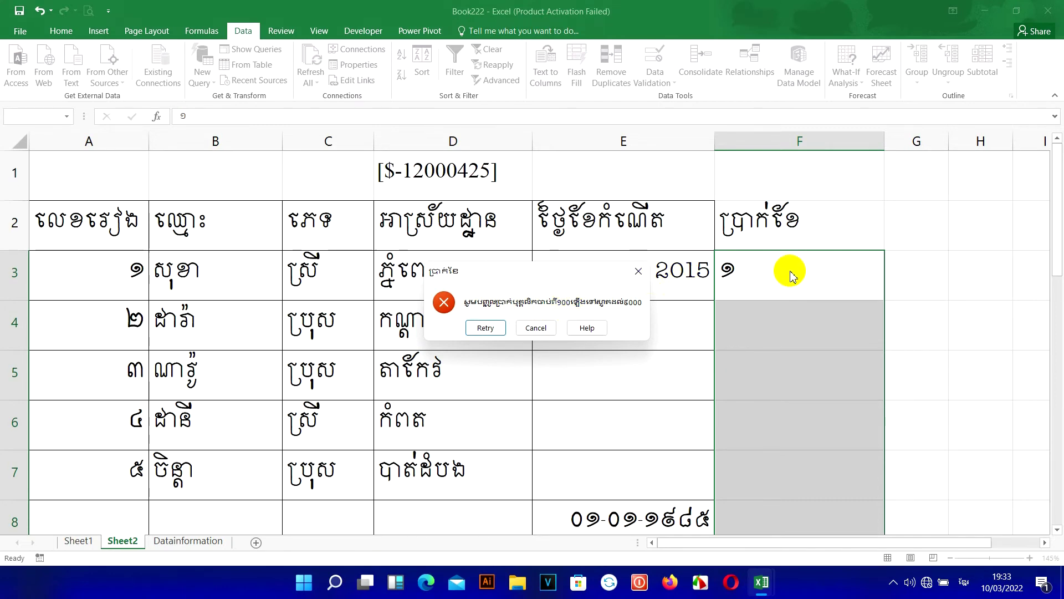
left_click(536, 328)
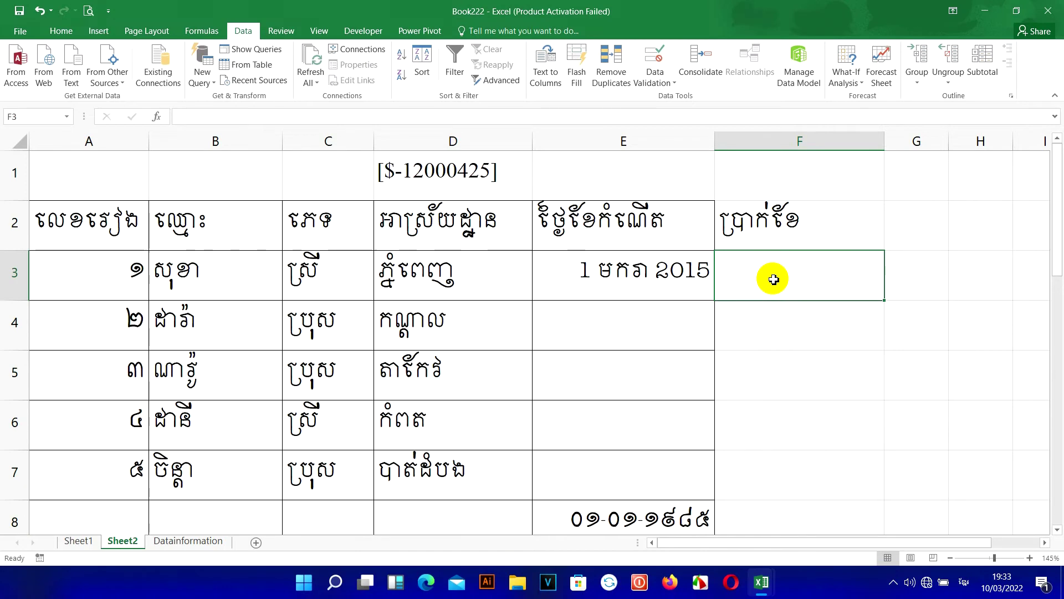
type("២")
key("Return")
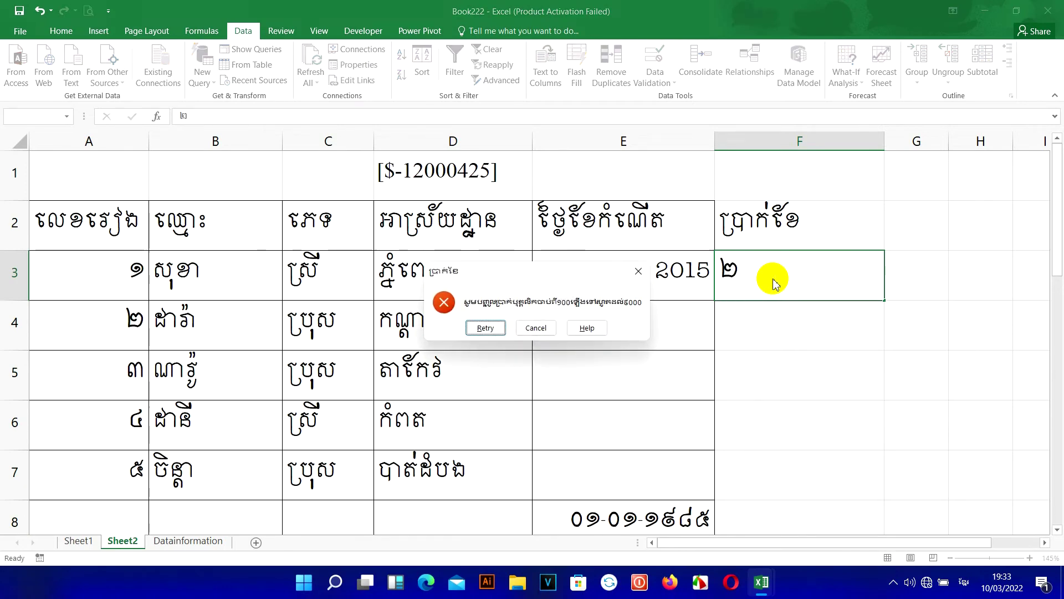
key("Return")
Enter 150 in F3, which is accepted, then try ៤០០០០ and cancel the rejected entry
type("១")
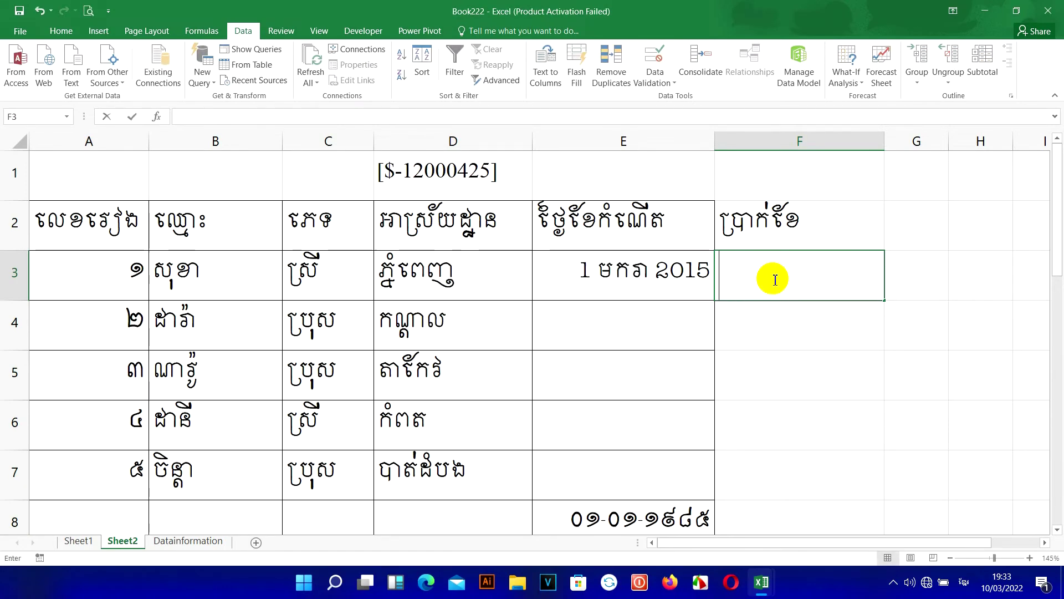
type("៥០")
key("Return")
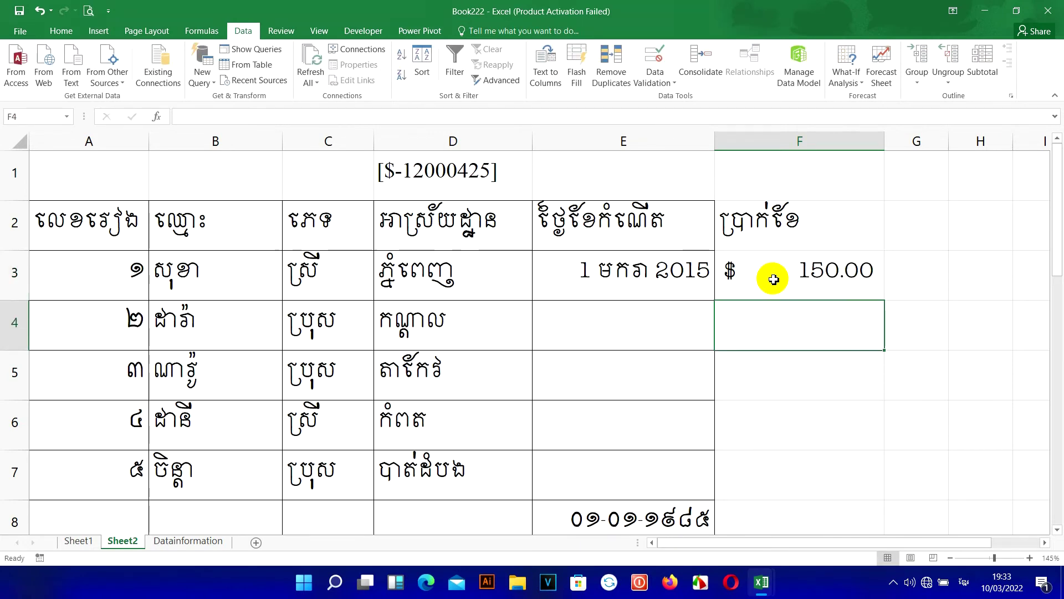
left_click(786, 280)
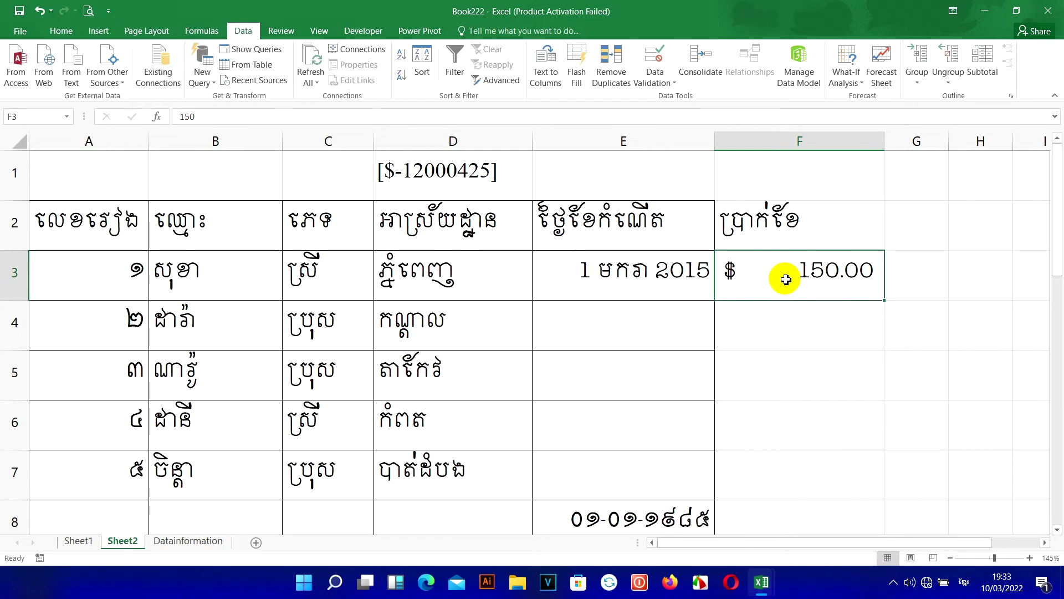
type("១")
key("BackSpace")
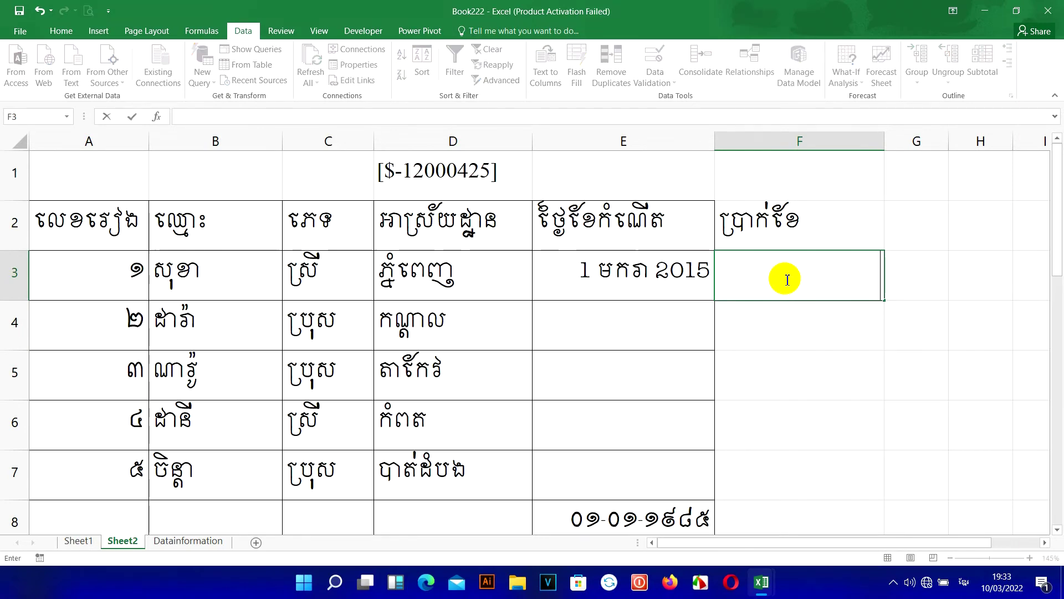
type("៤០០០០")
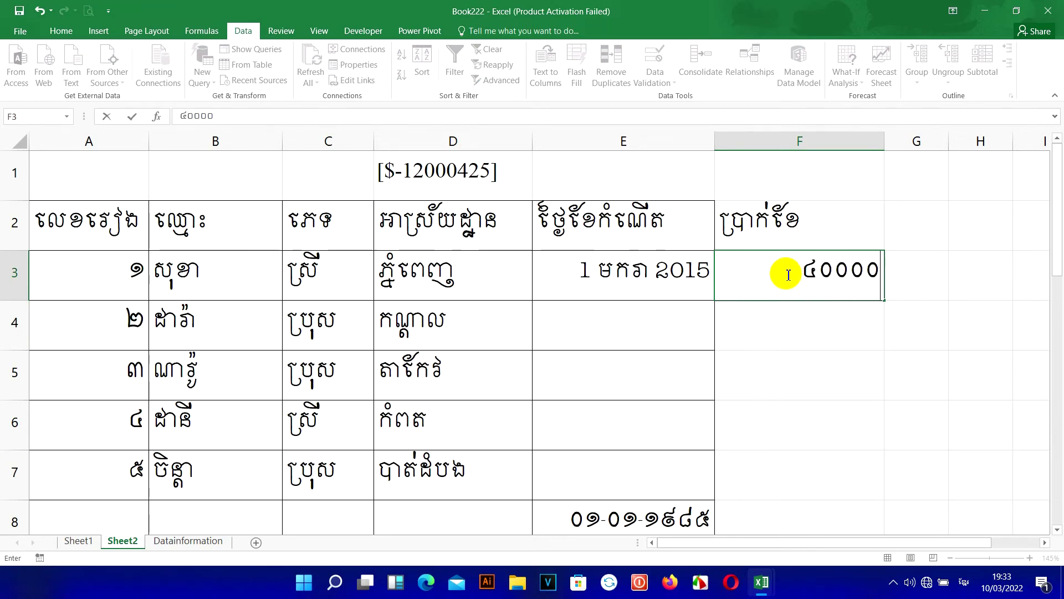
key("Return")
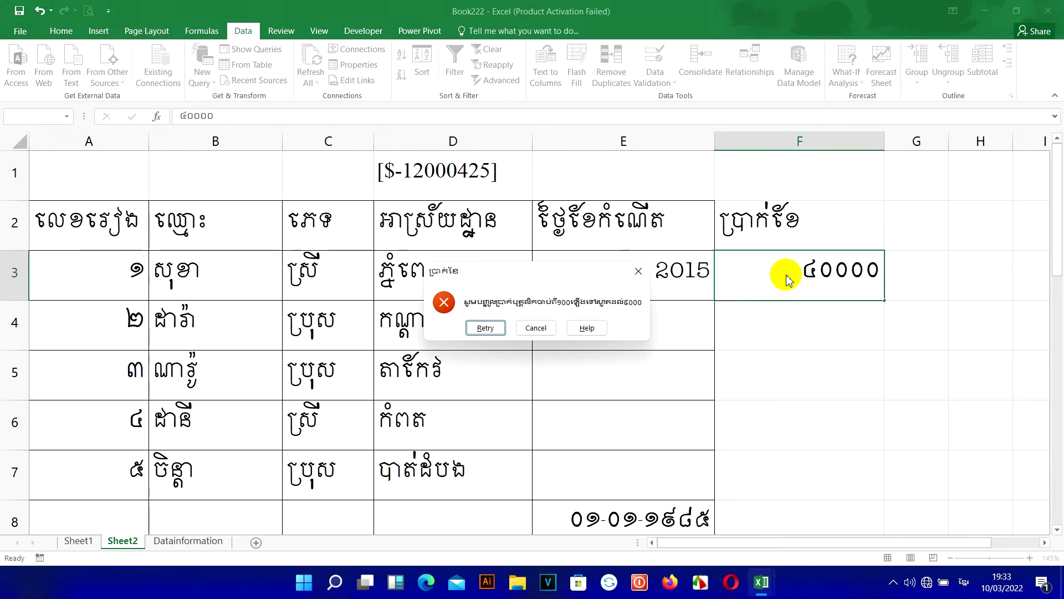
key("Escape")
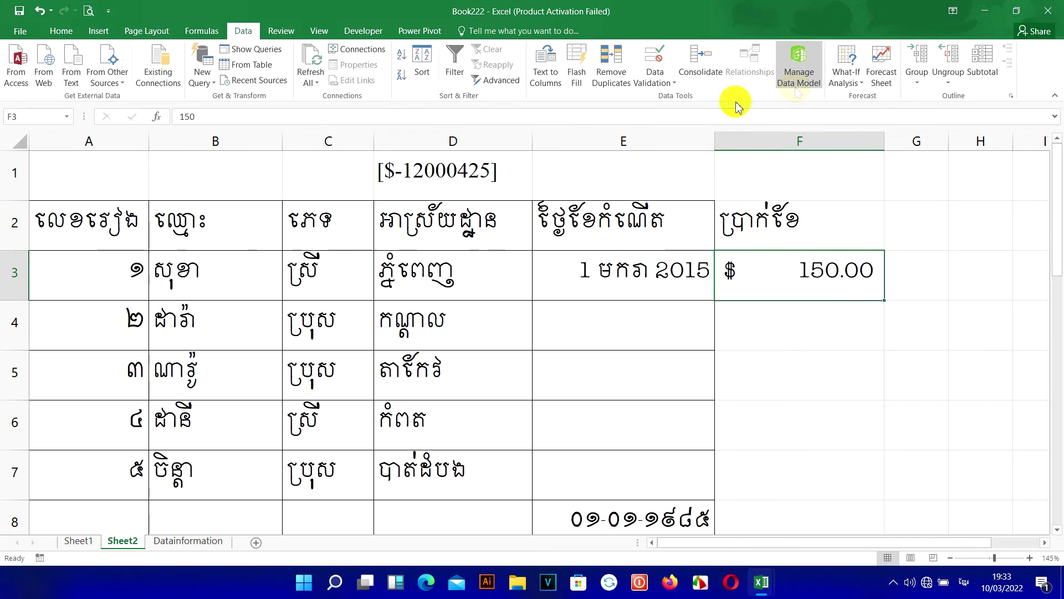
Reopen Data Validation for F3 and switch the allowed type to Time
left_click(654, 82)
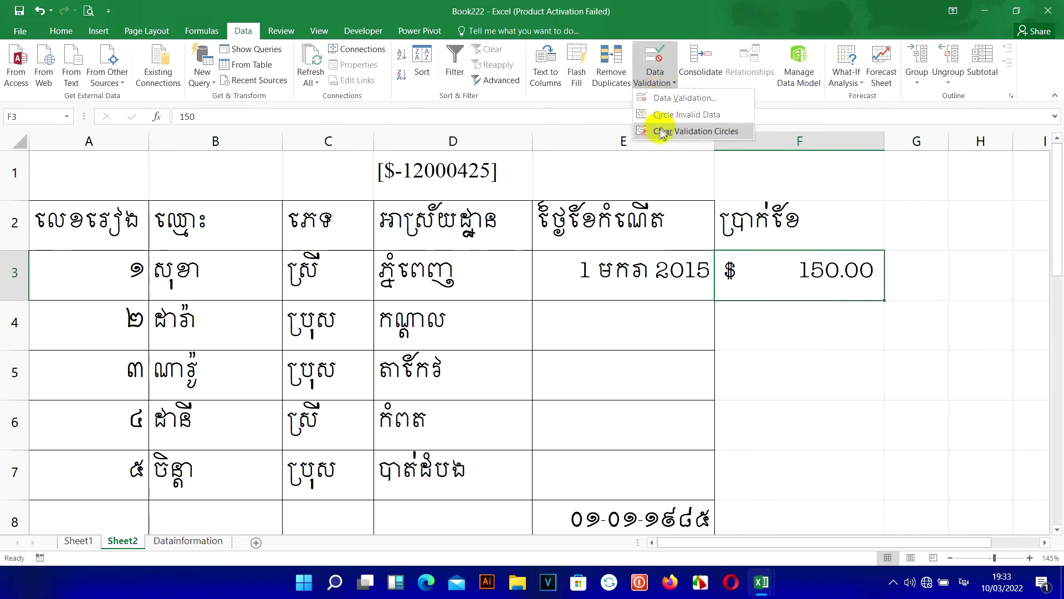
left_click(682, 98)
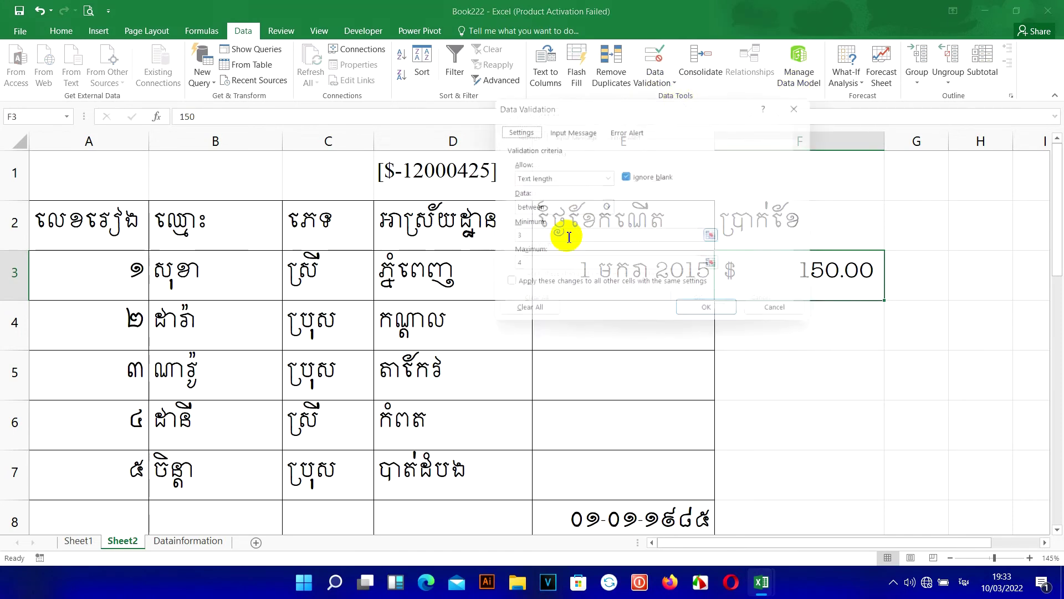
left_click(594, 178)
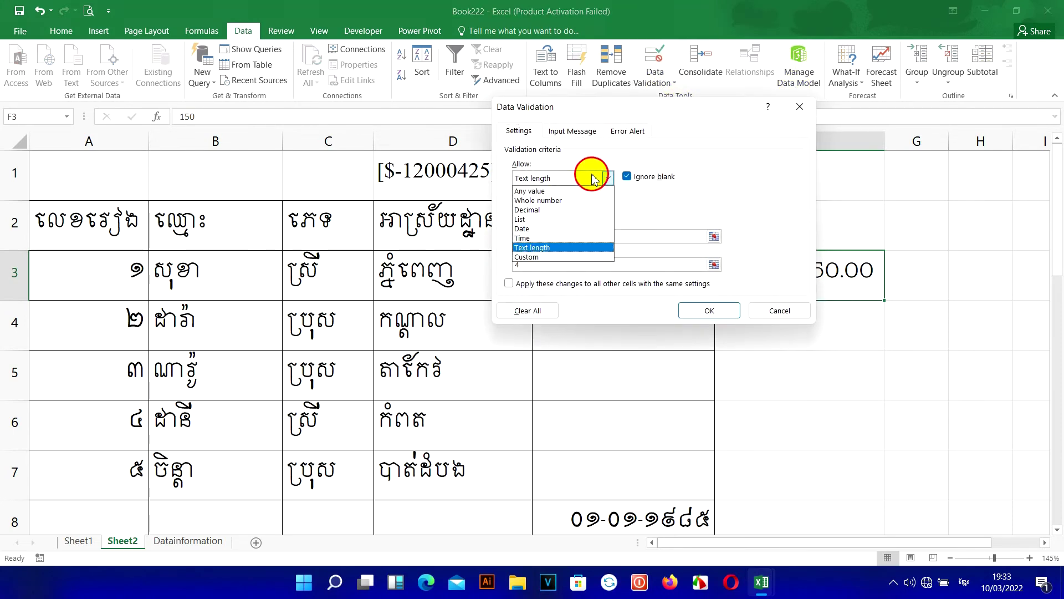
left_click(540, 240)
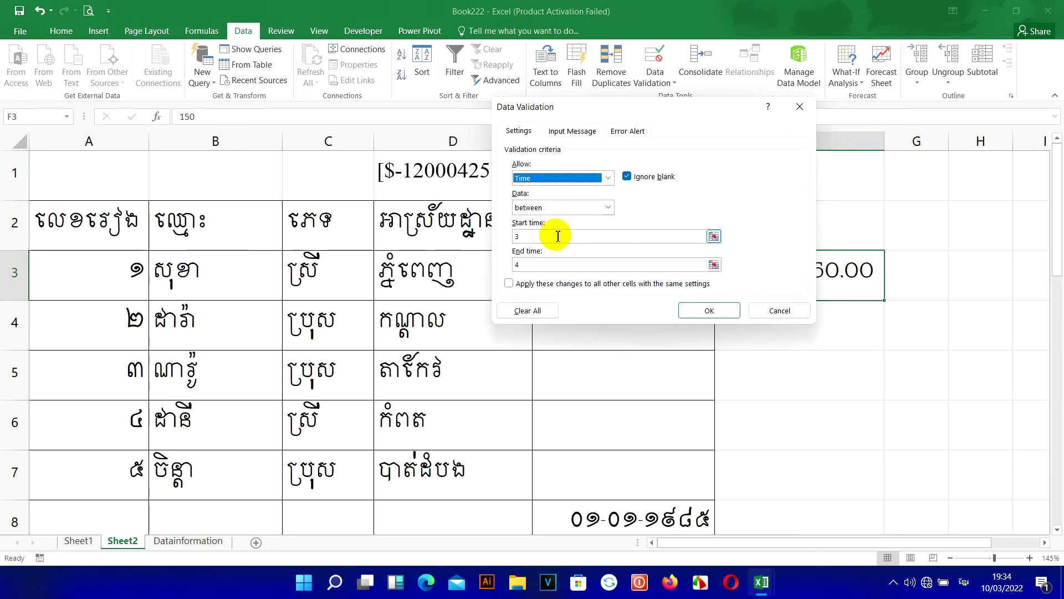
left_click(532, 236)
left_click(581, 176)
left_click(666, 213)
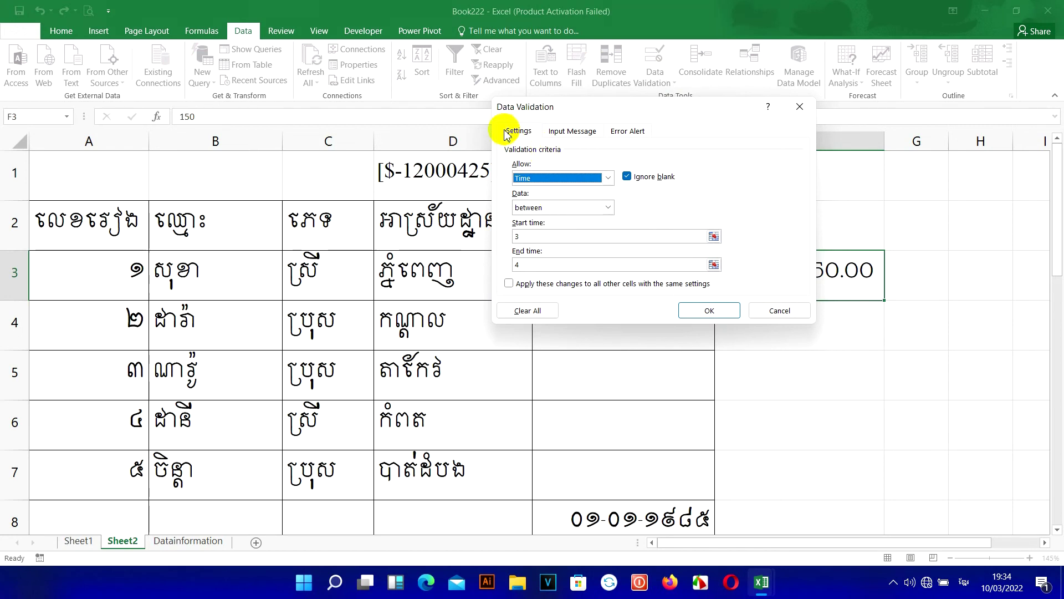
left_click(544, 177)
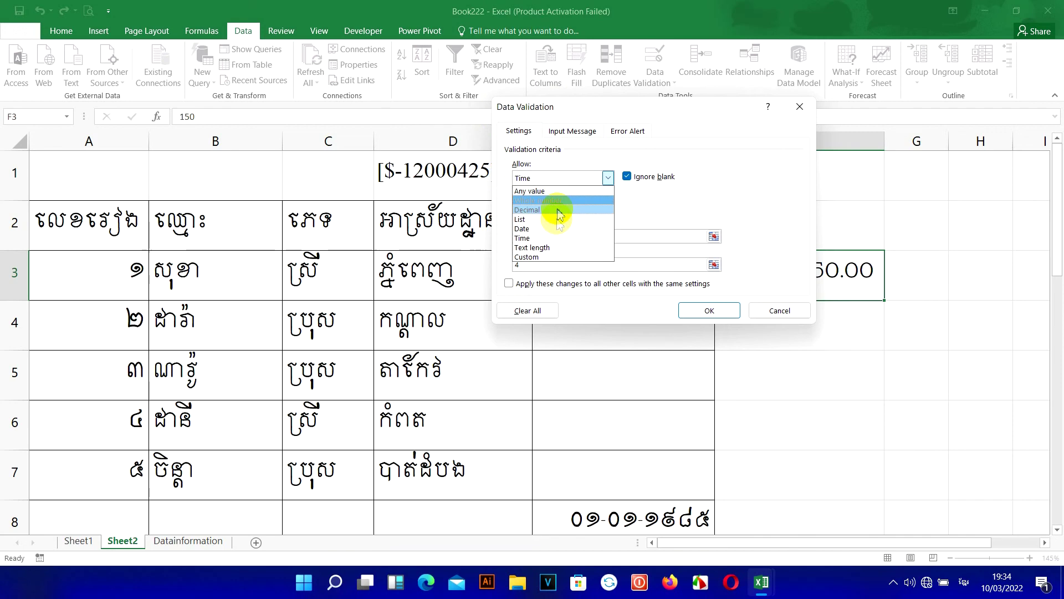
Try Custom and then List as the allowed type, then cancel without saving the changes
left_click(532, 256)
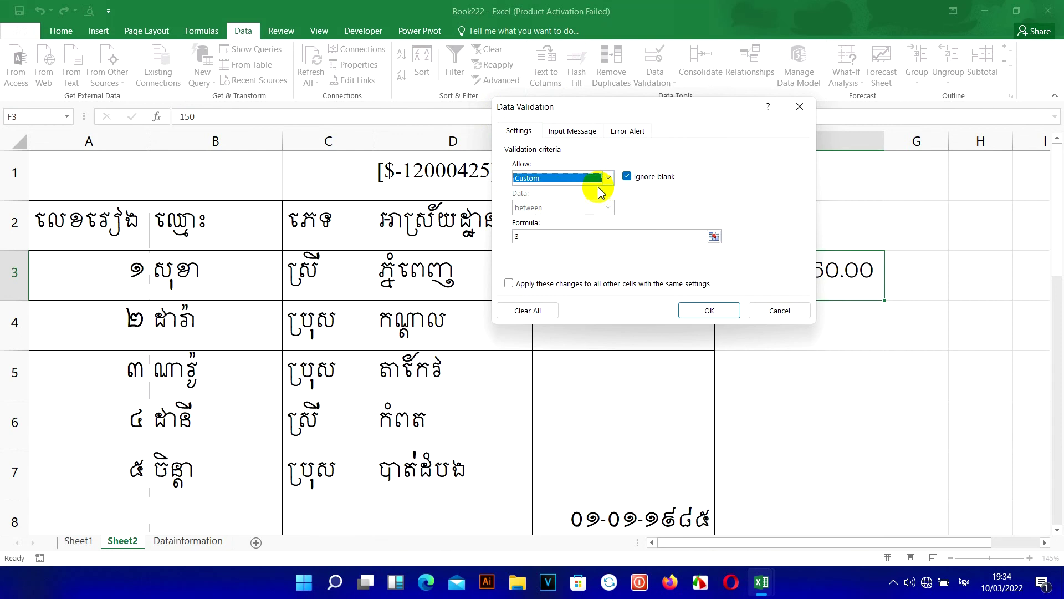
left_click(606, 178)
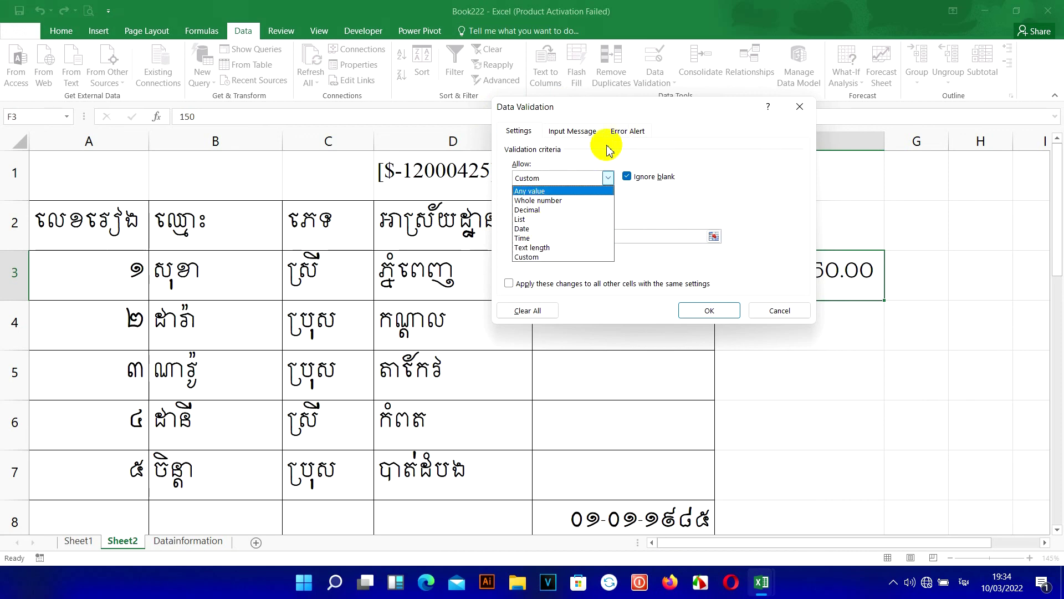
left_click(541, 220)
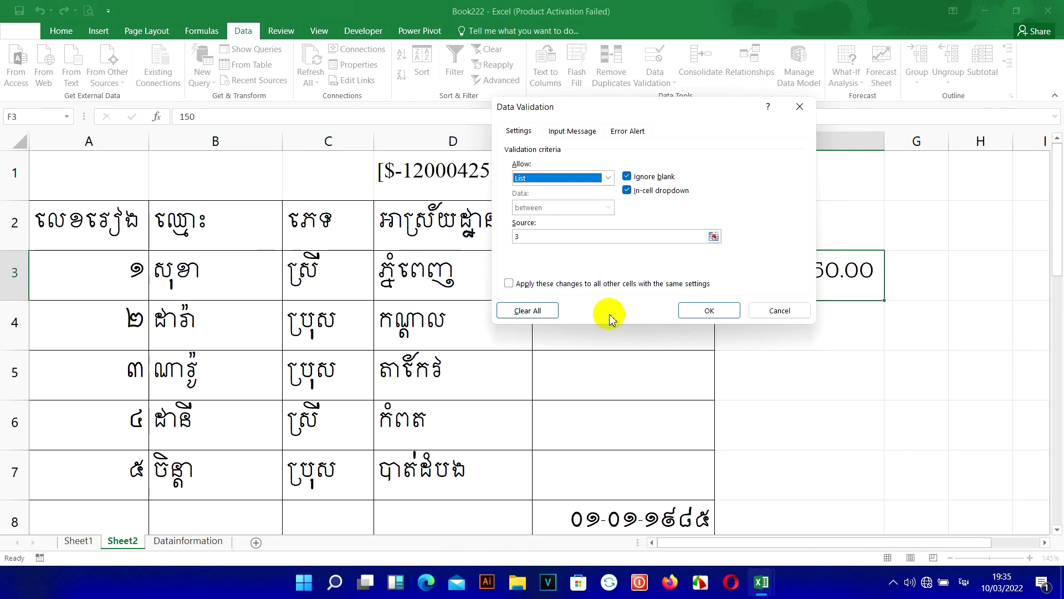
left_click(787, 319)
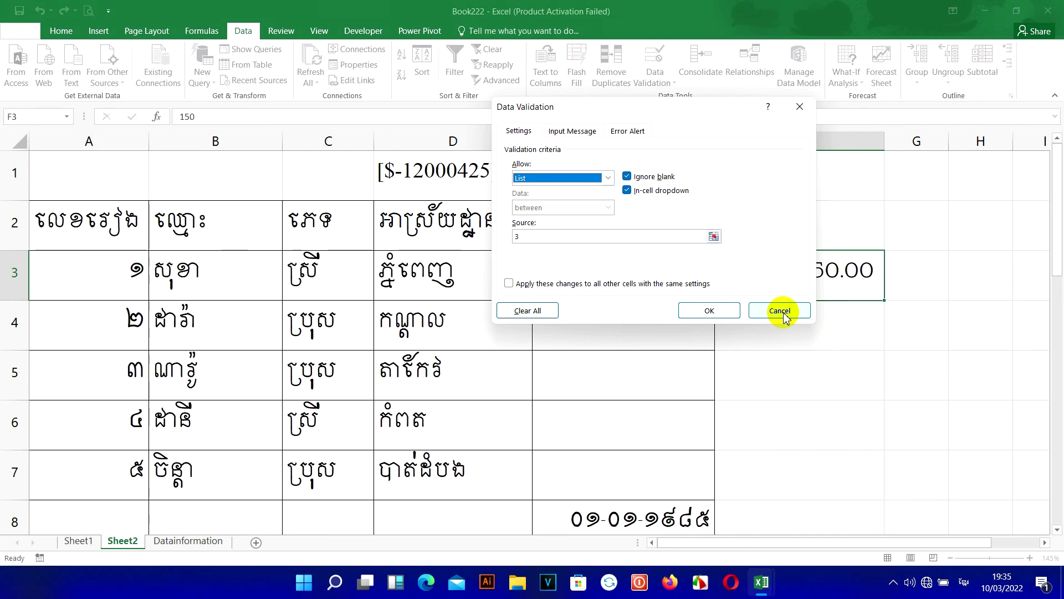
left_click(783, 316)
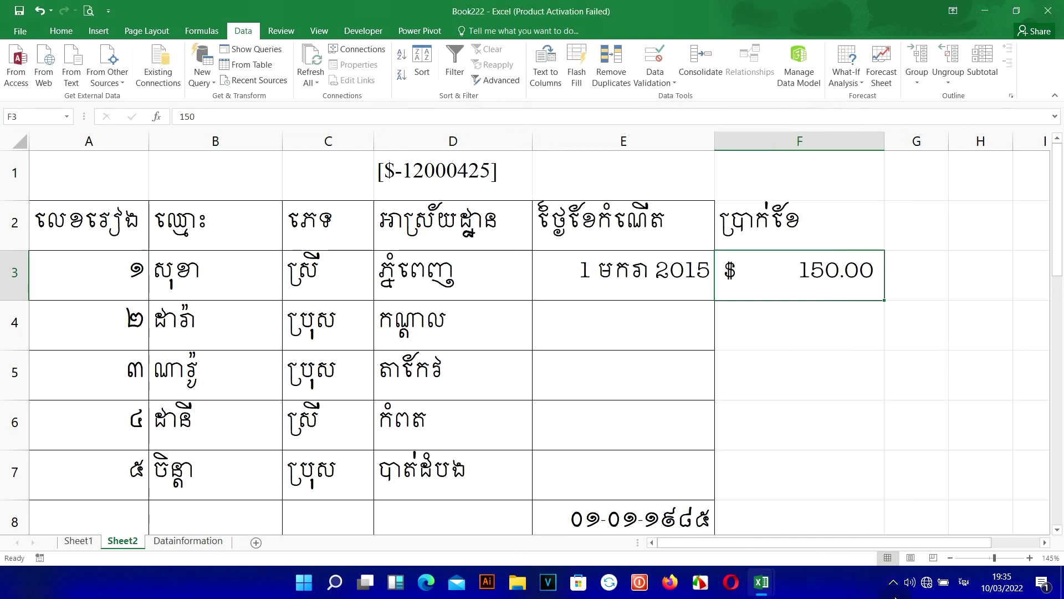